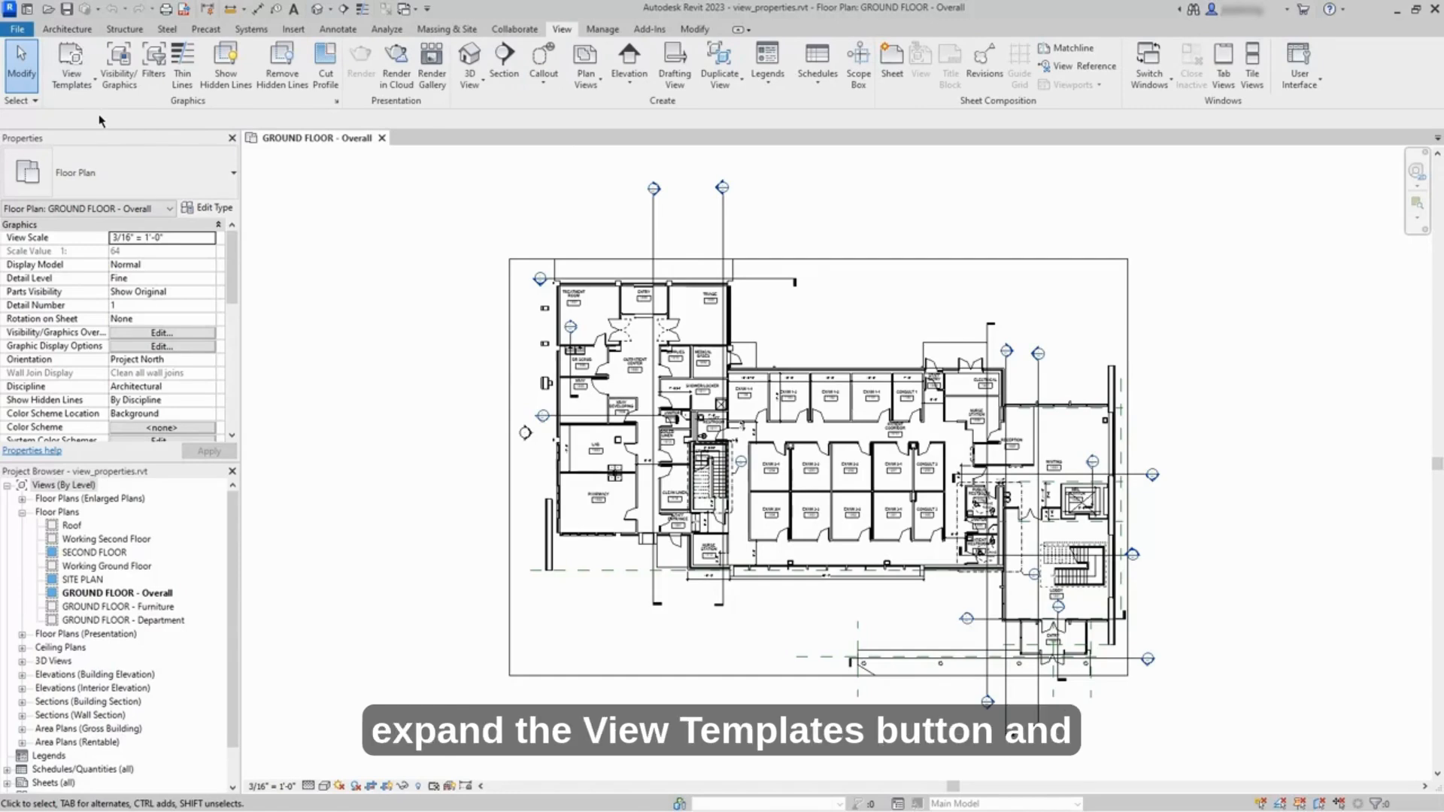
Step: Create a view template named FLP-Architecture Plan from the current GROUND FLOOR - Overall view
{"action": "left_click", "coordinate": [83, 91]}
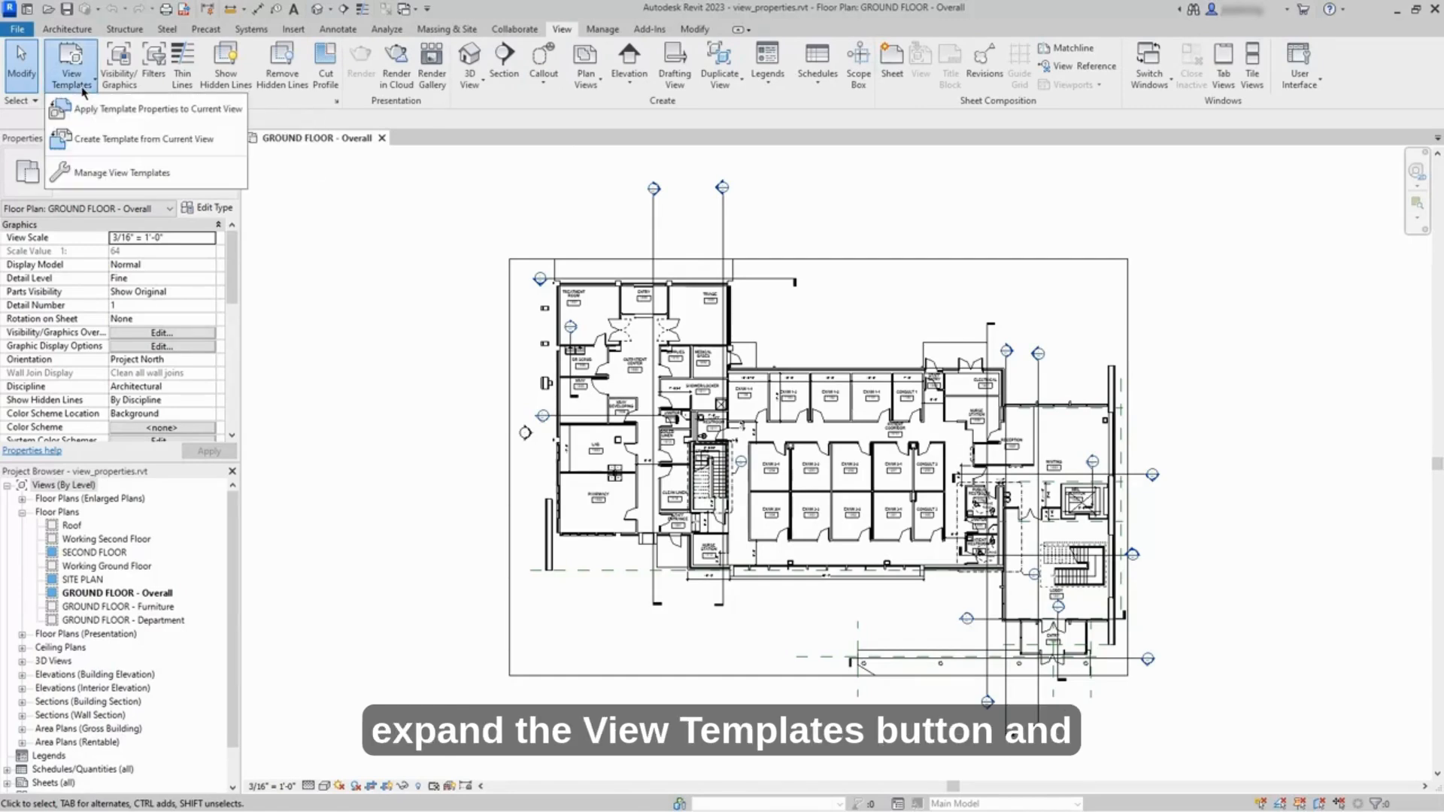
{"action": "left_click", "coordinate": [106, 143]}
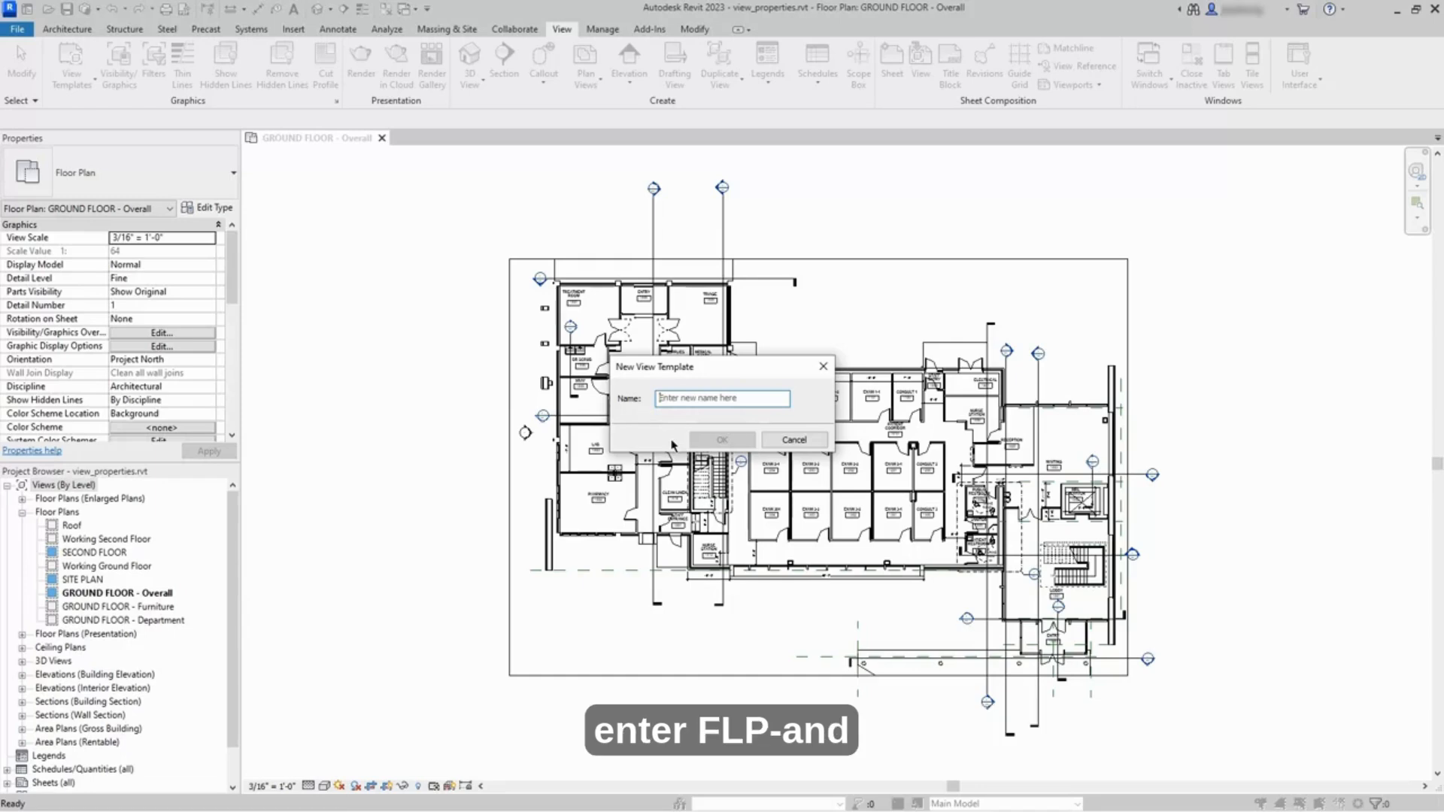
{"action": "type", "text": "FLP-"}
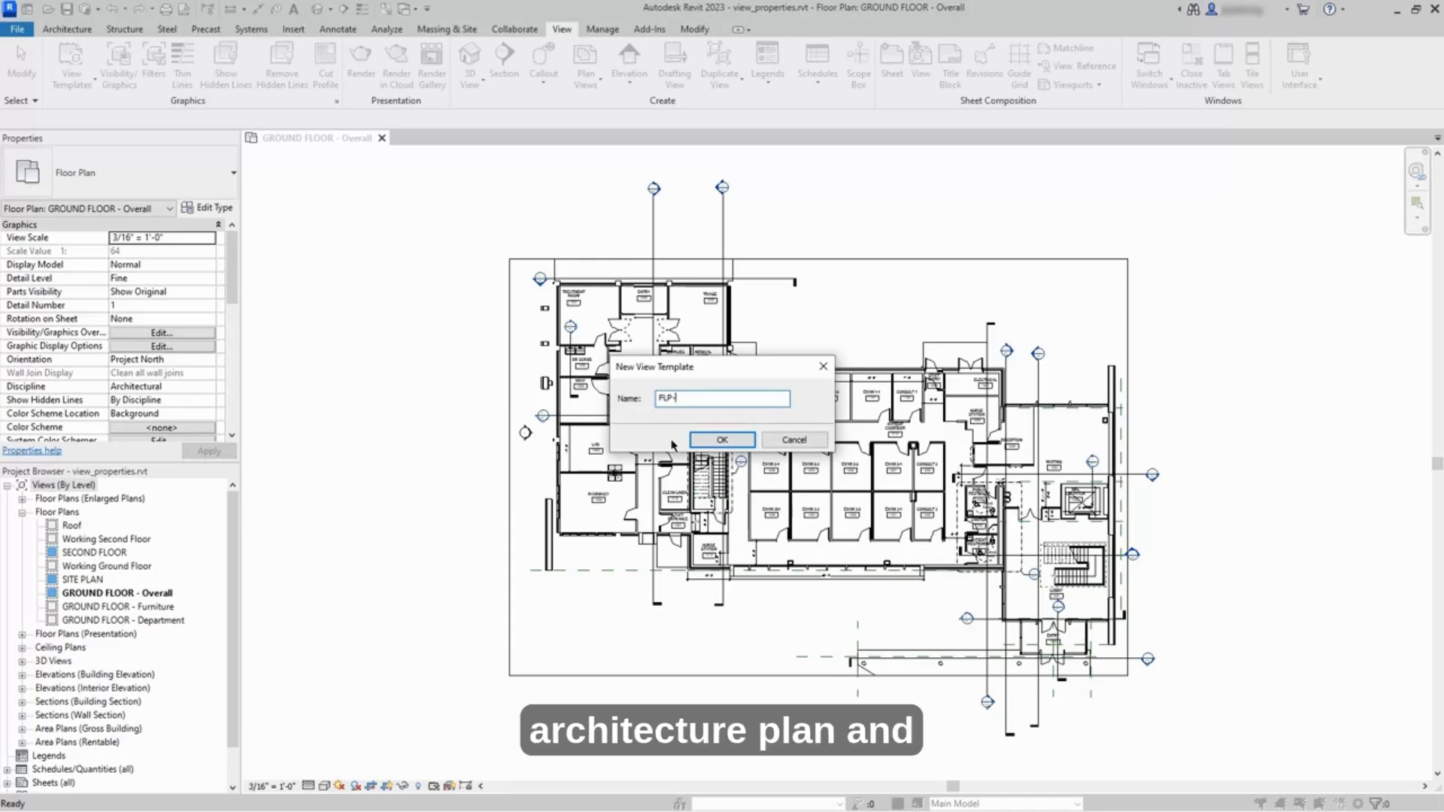
{"action": "type", "text": "Archit"}
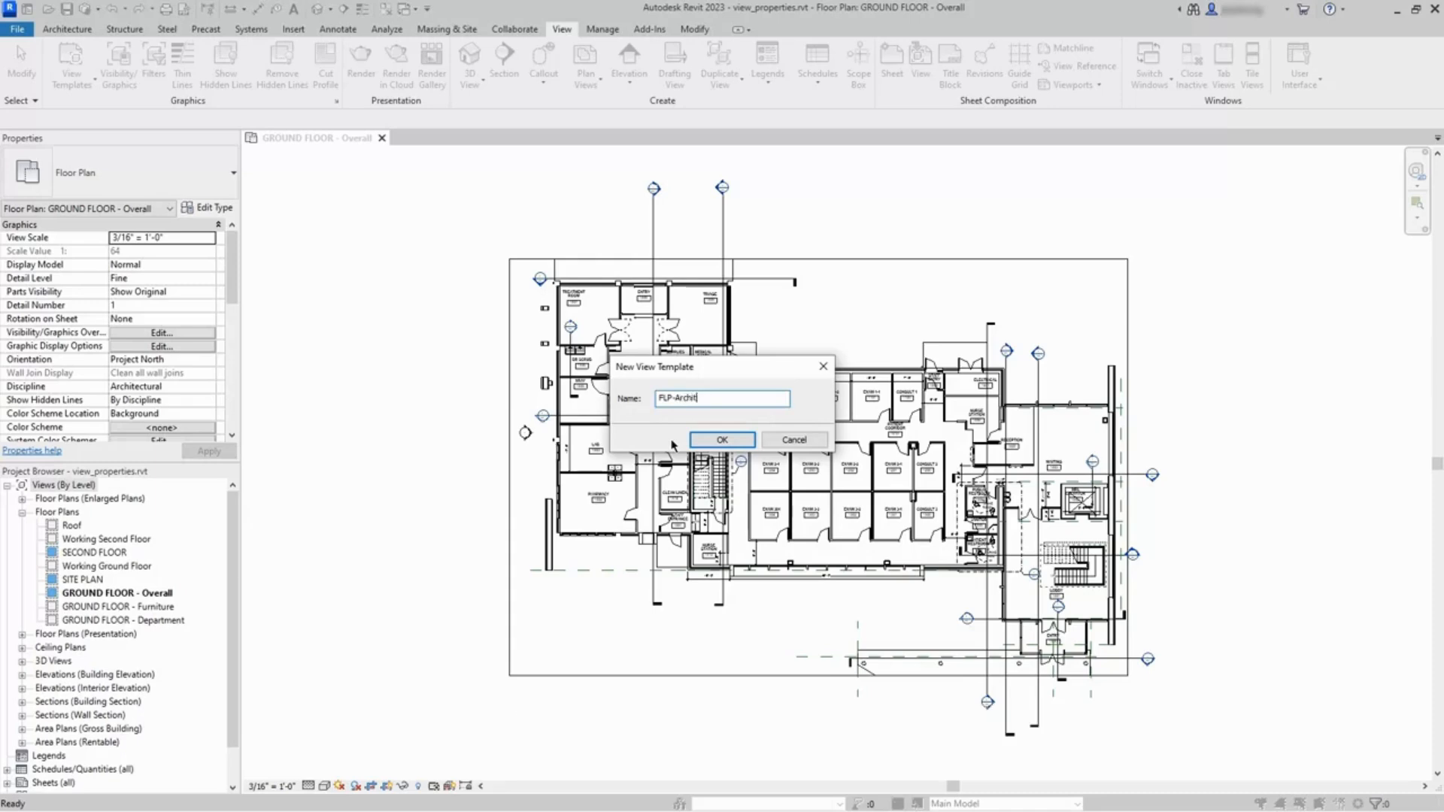
{"action": "type", "text": "ecture Plan"}
{"action": "left_click", "coordinate": [738, 446]}
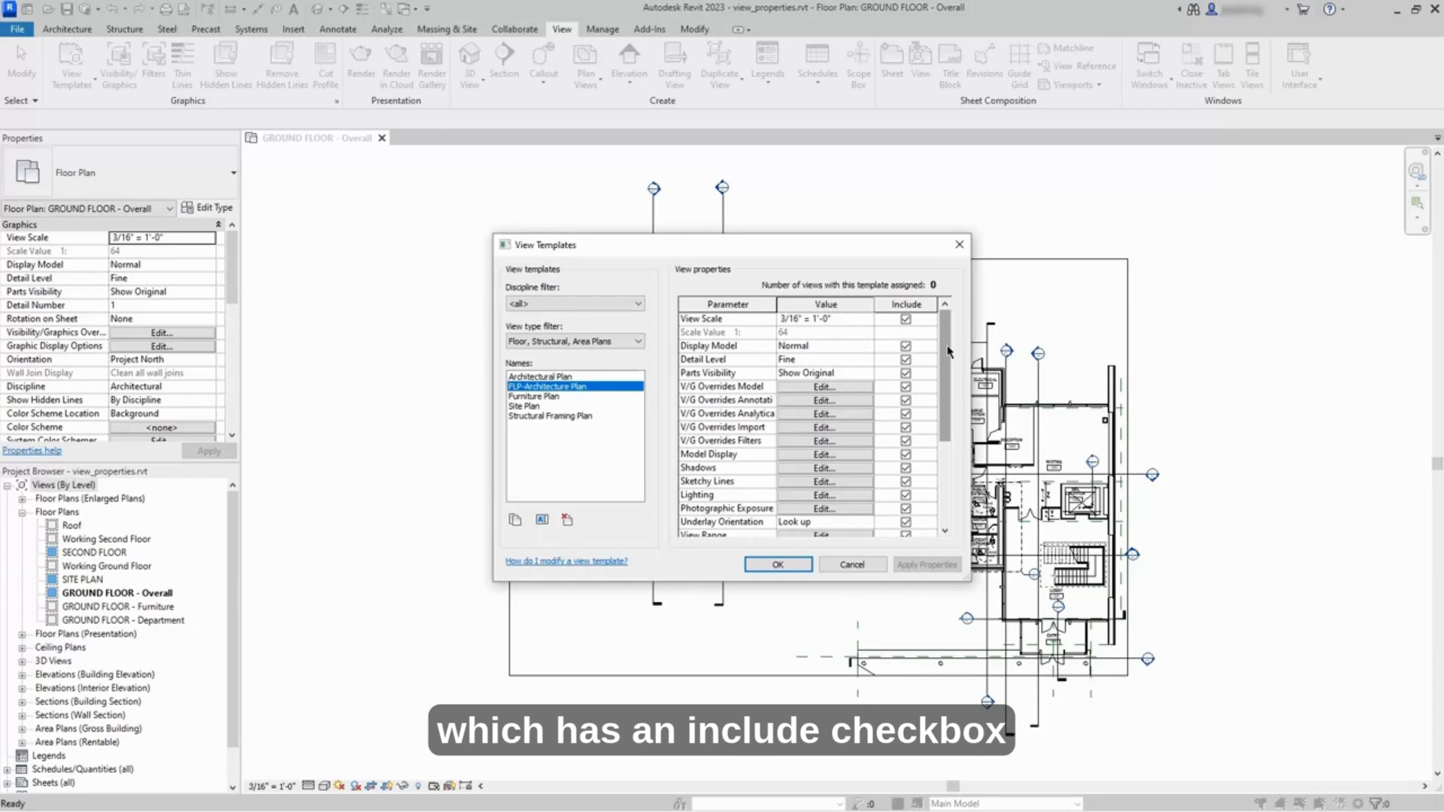
Step: Exclude the View Range parameter from the FLP-Architecture Plan view template
{"action": "mouse_move", "coordinate": [948, 351]}
{"action": "left_mouse_down"}
{"action": "mouse_move", "coordinate": [949, 448]}
{"action": "mouse_move", "coordinate": [946, 336]}
{"action": "left_mouse_up"}
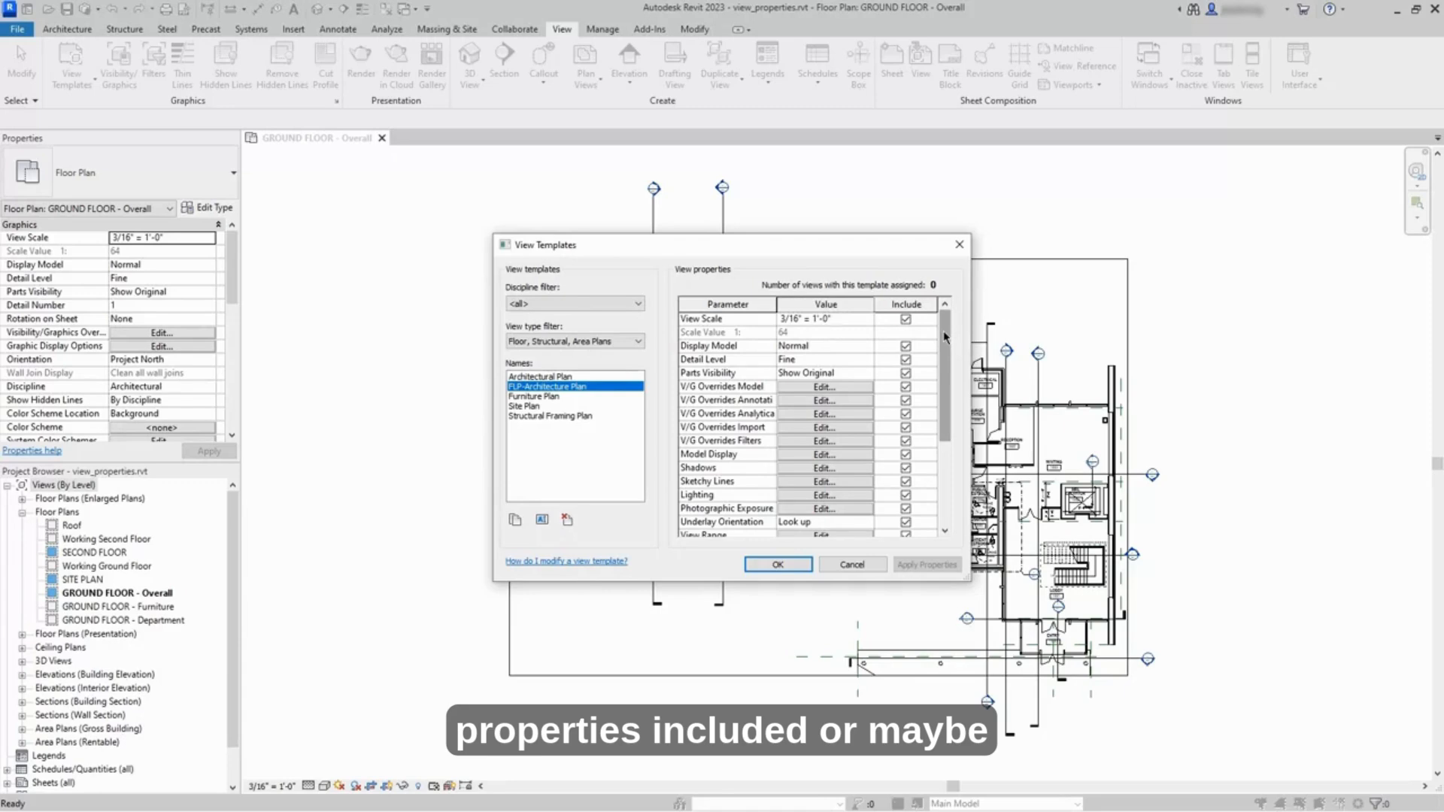
{"action": "left_click_drag", "start_coordinate": [946, 337], "coordinate": [943, 423]}
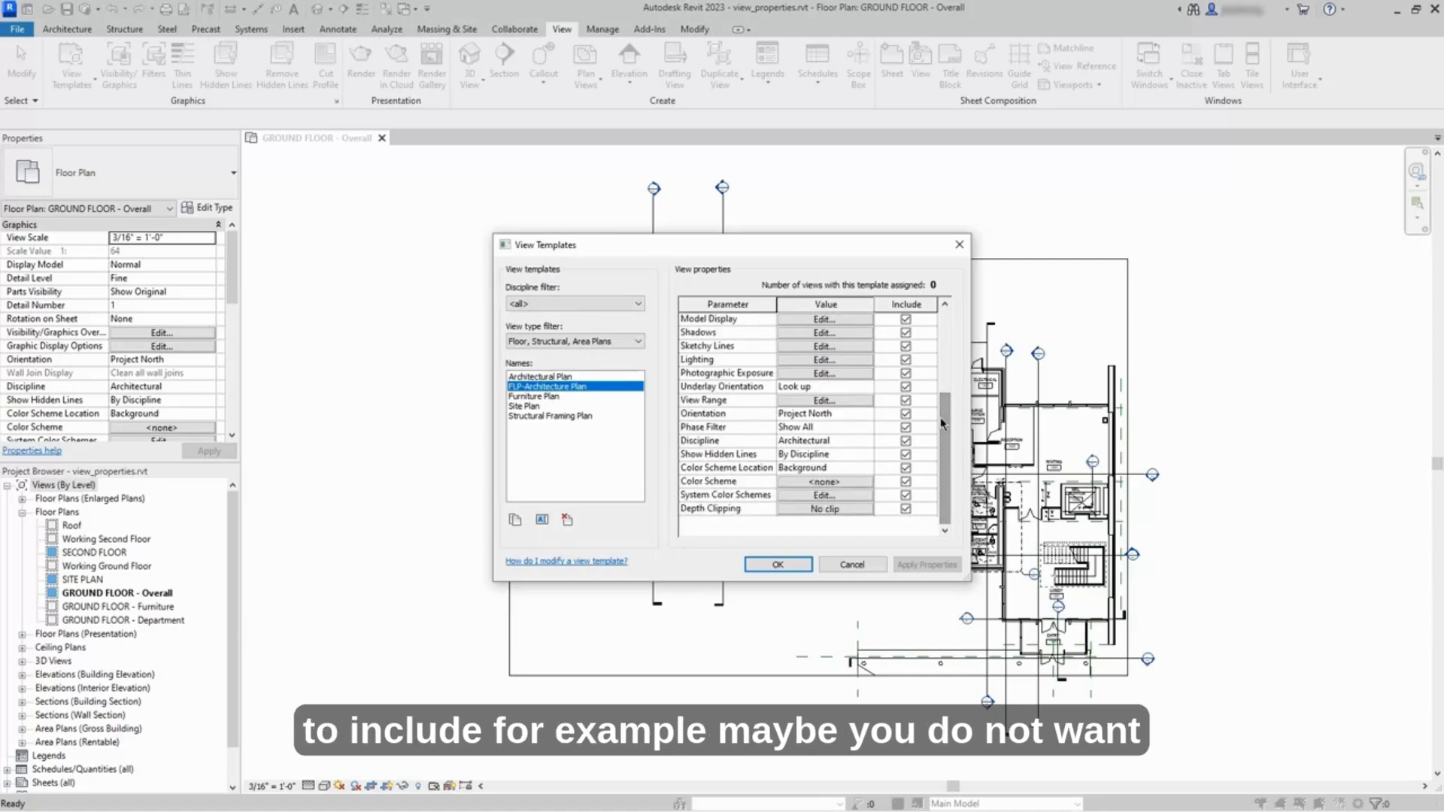
{"action": "left_click", "coordinate": [906, 401]}
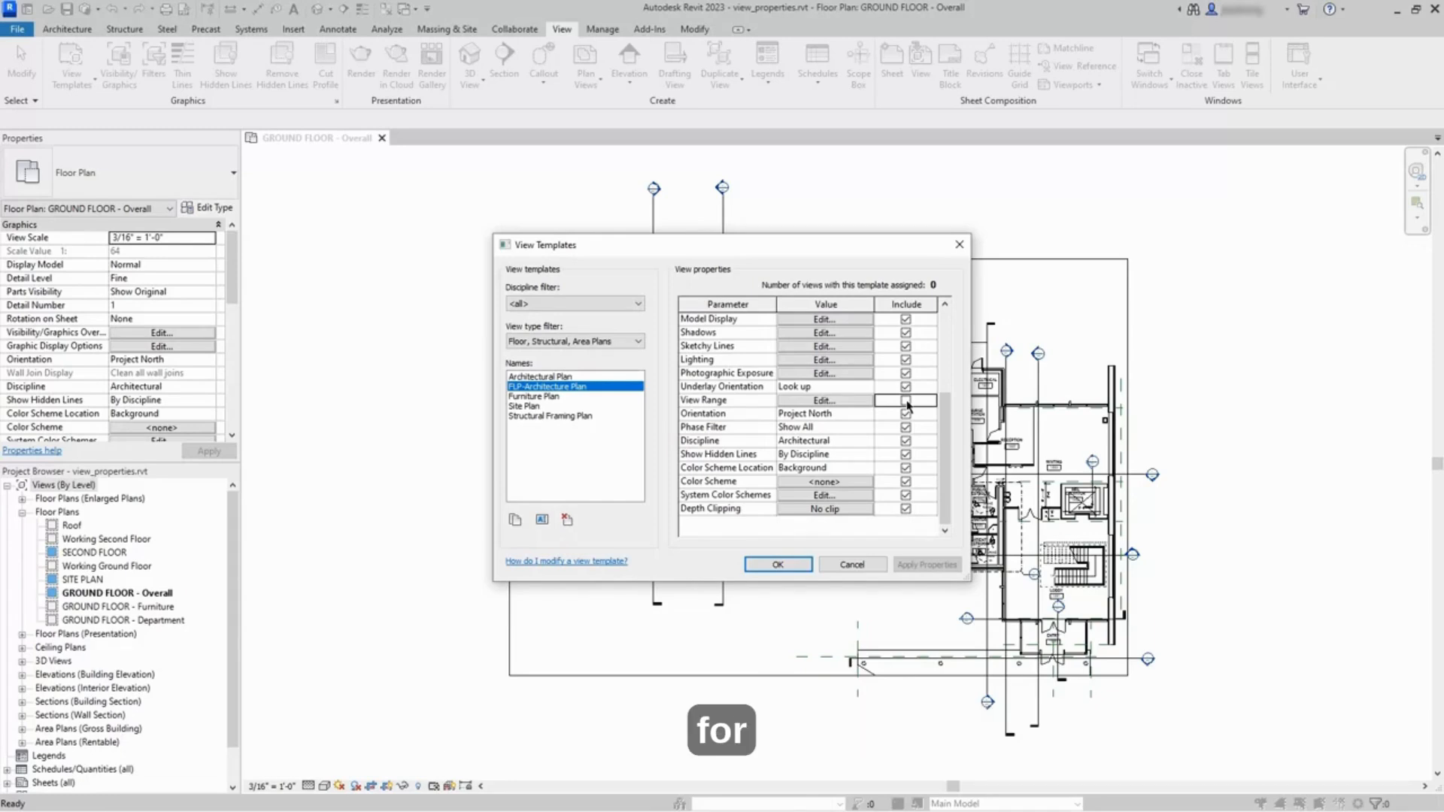
Step: Review the new template's model category visibility overrides and accept the view template
{"action": "left_click_drag", "start_coordinate": [946, 423], "coordinate": [949, 348]}
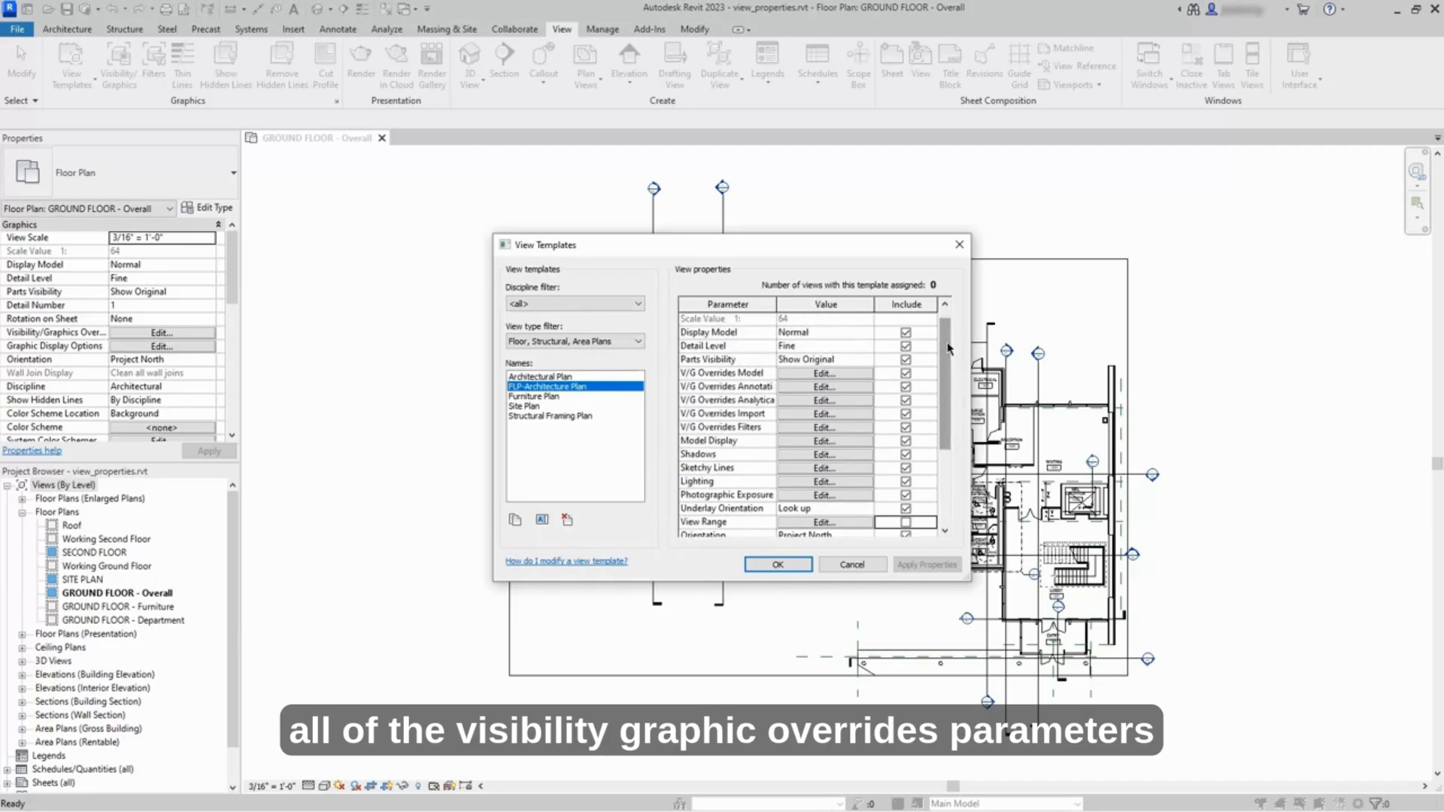
{"action": "left_click", "coordinate": [855, 377]}
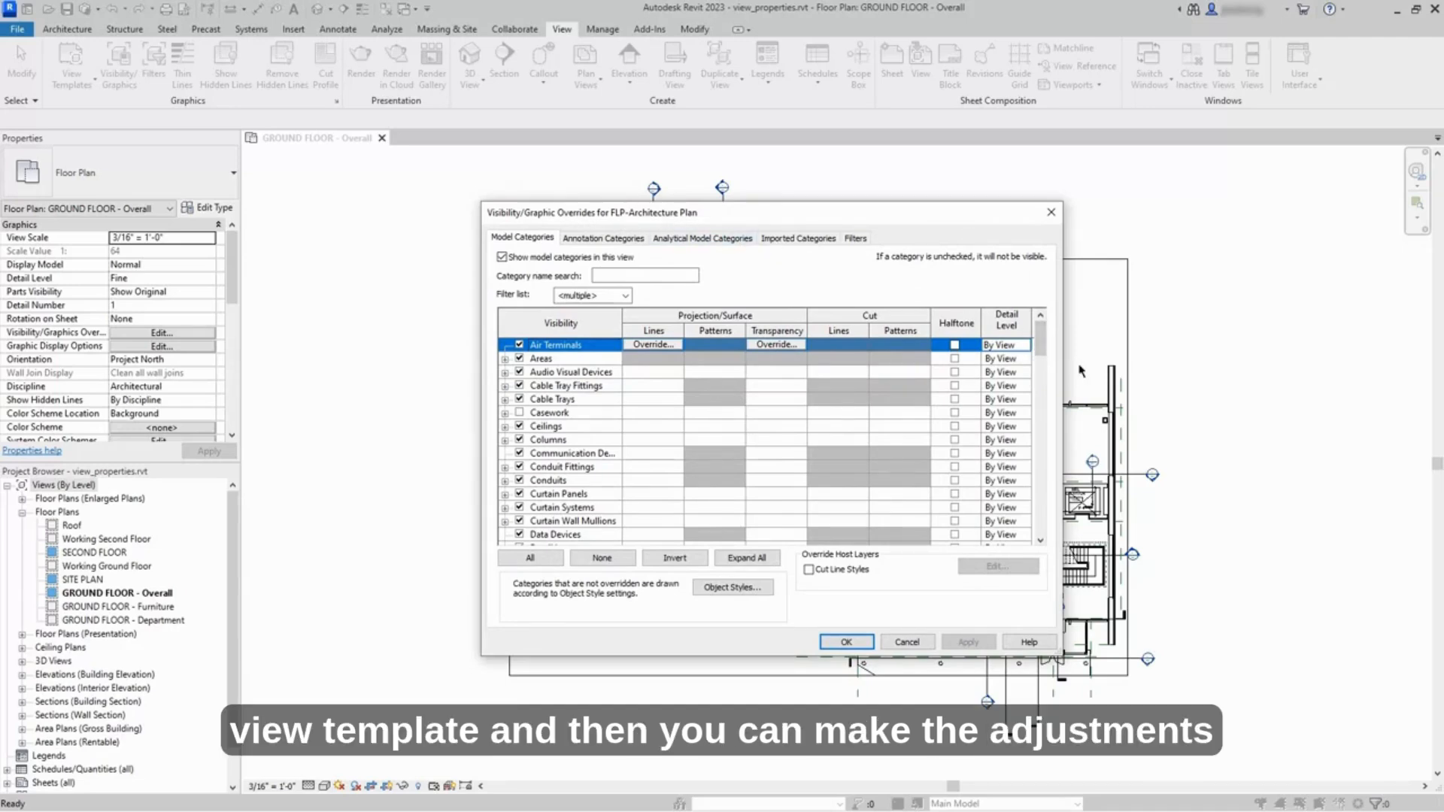
{"action": "left_click_drag", "start_coordinate": [1043, 332], "coordinate": [1042, 498]}
{"action": "left_click", "coordinate": [867, 643]}
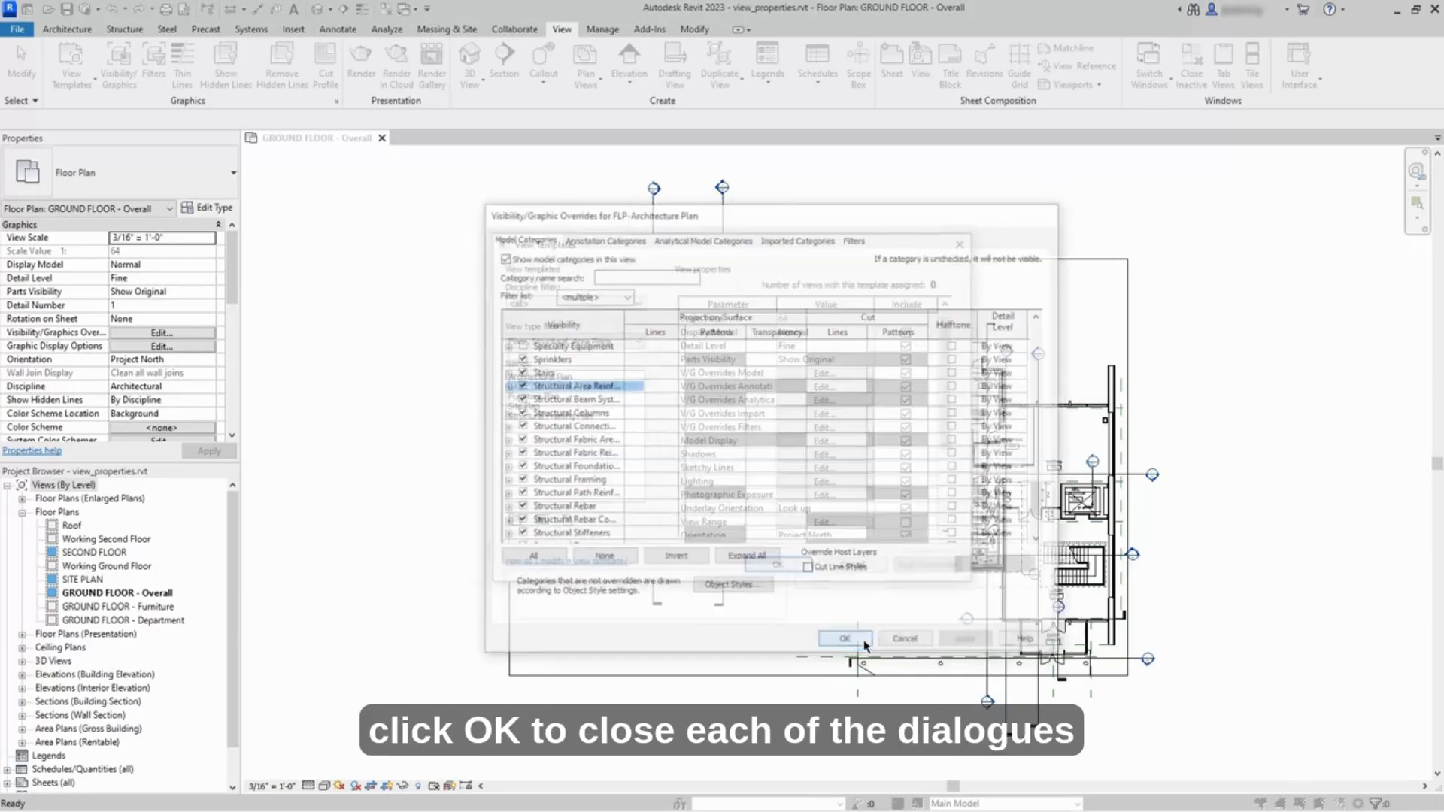
{"action": "left_click", "coordinate": [779, 565]}
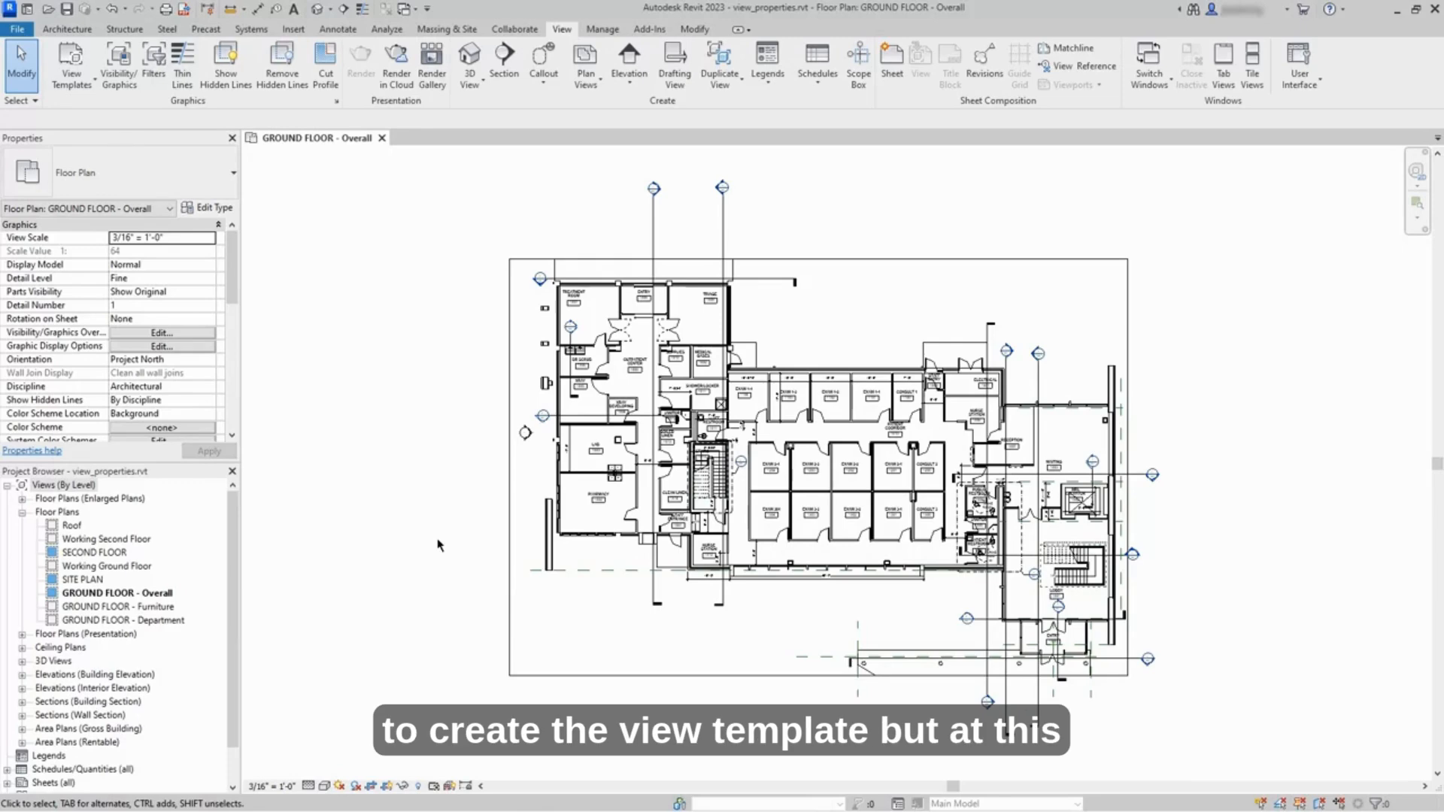
Step: Set the ground floor view's scale to 1/4" = 1'-0" and hide its Walls category
{"action": "left_click", "coordinate": [286, 789]}
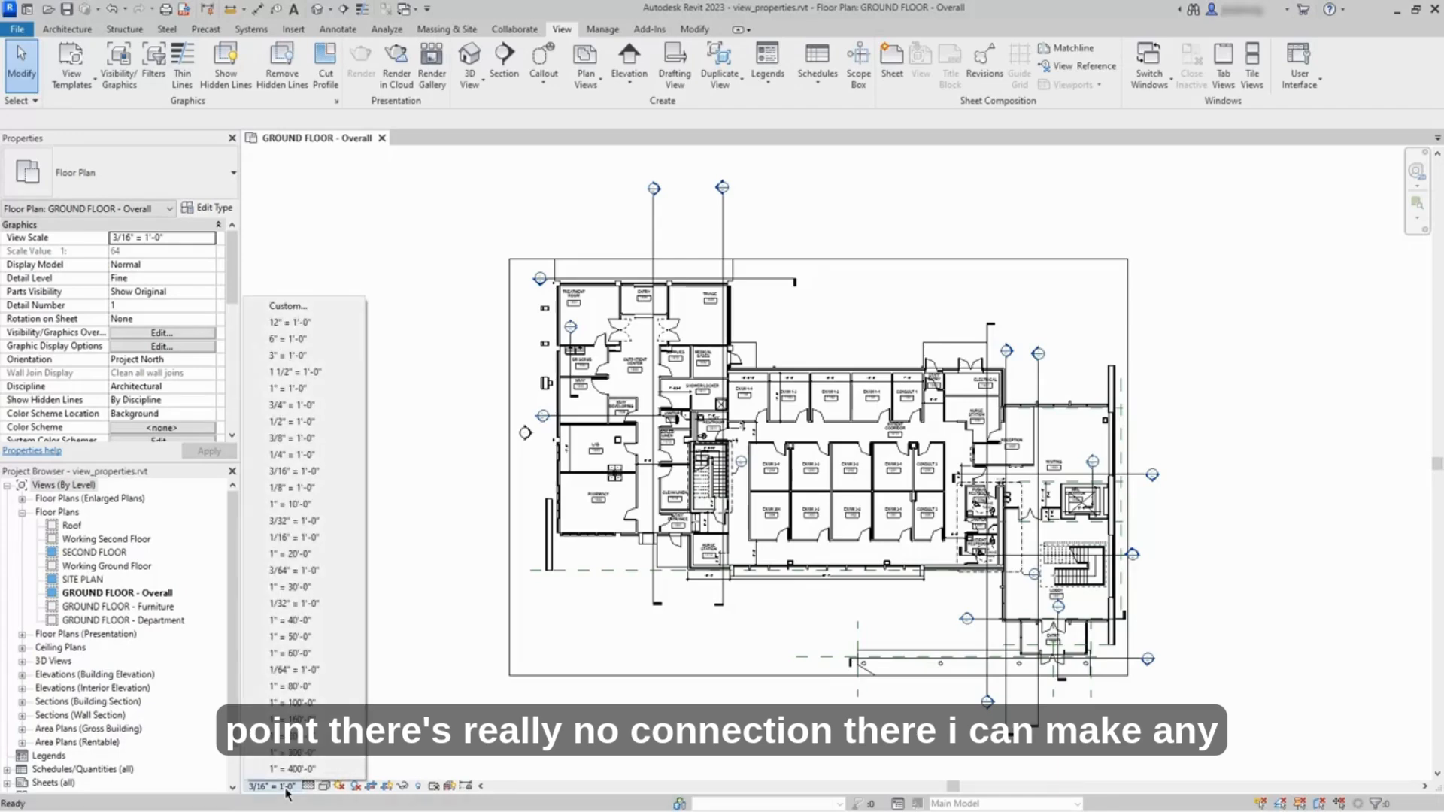
{"action": "left_click", "coordinate": [319, 455]}
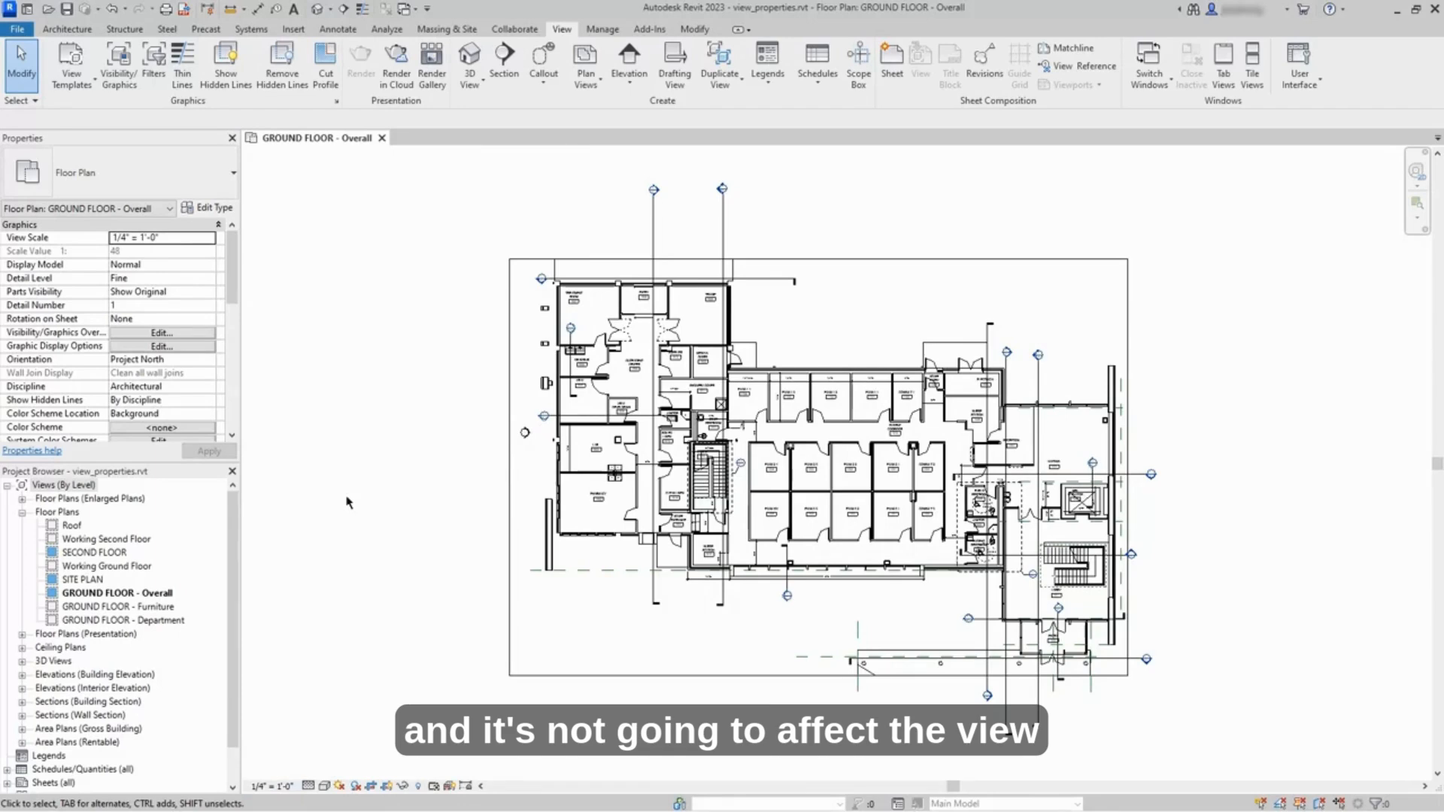
{"action": "key", "text": "v"}
{"action": "key", "text": "g"}
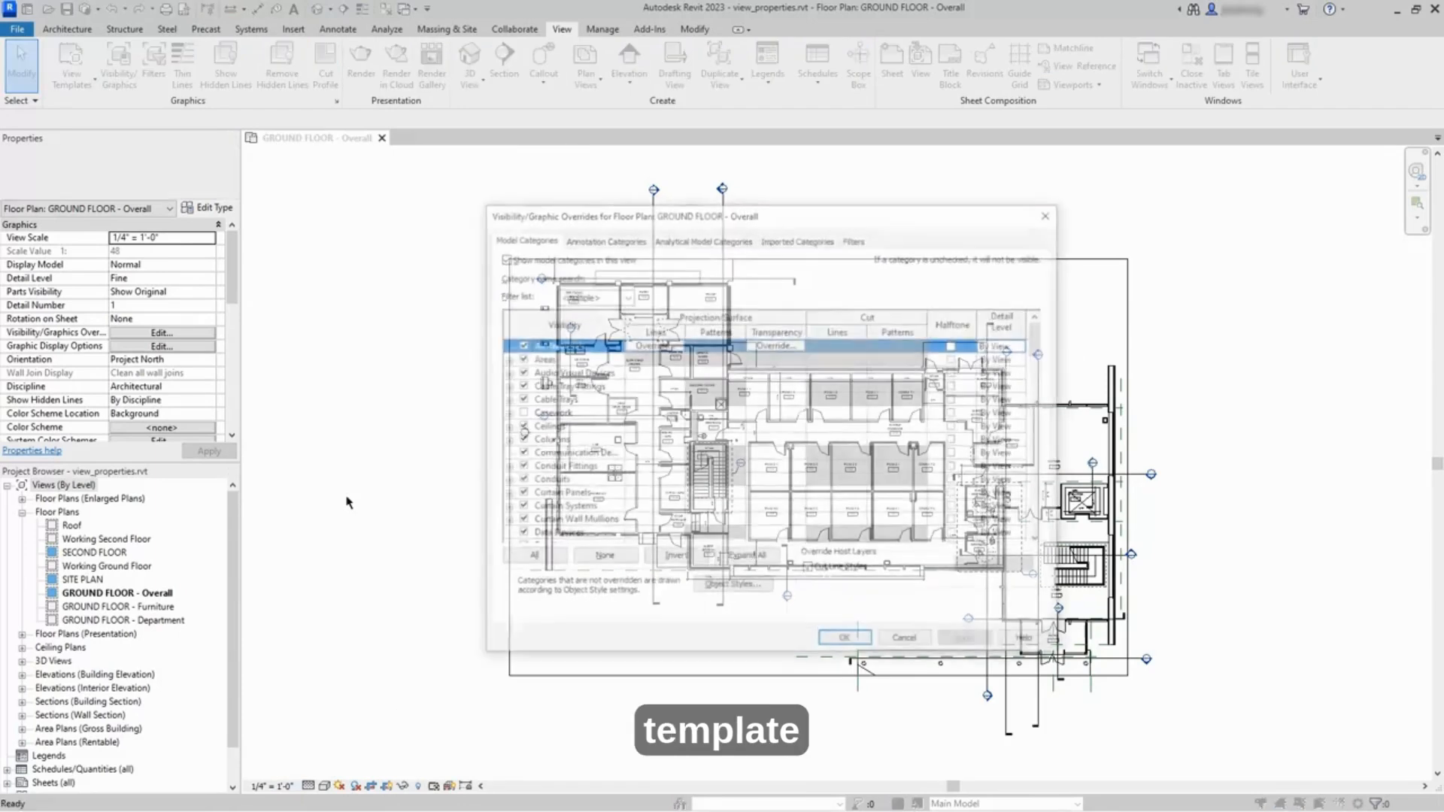
{"action": "left_click_drag", "start_coordinate": [1040, 354], "coordinate": [1040, 519]}
{"action": "left_click", "coordinate": [520, 508]}
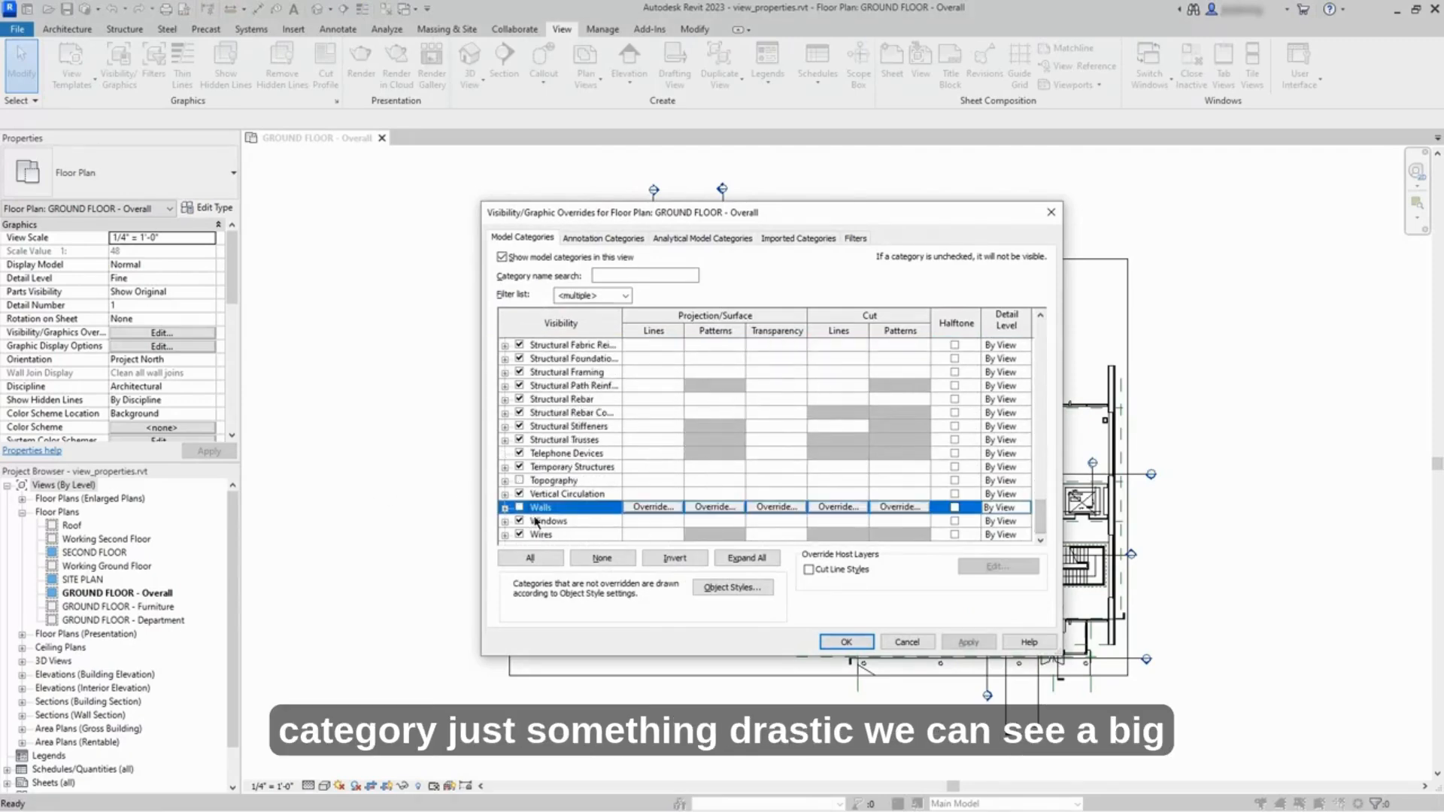
{"action": "left_click", "coordinate": [846, 642]}
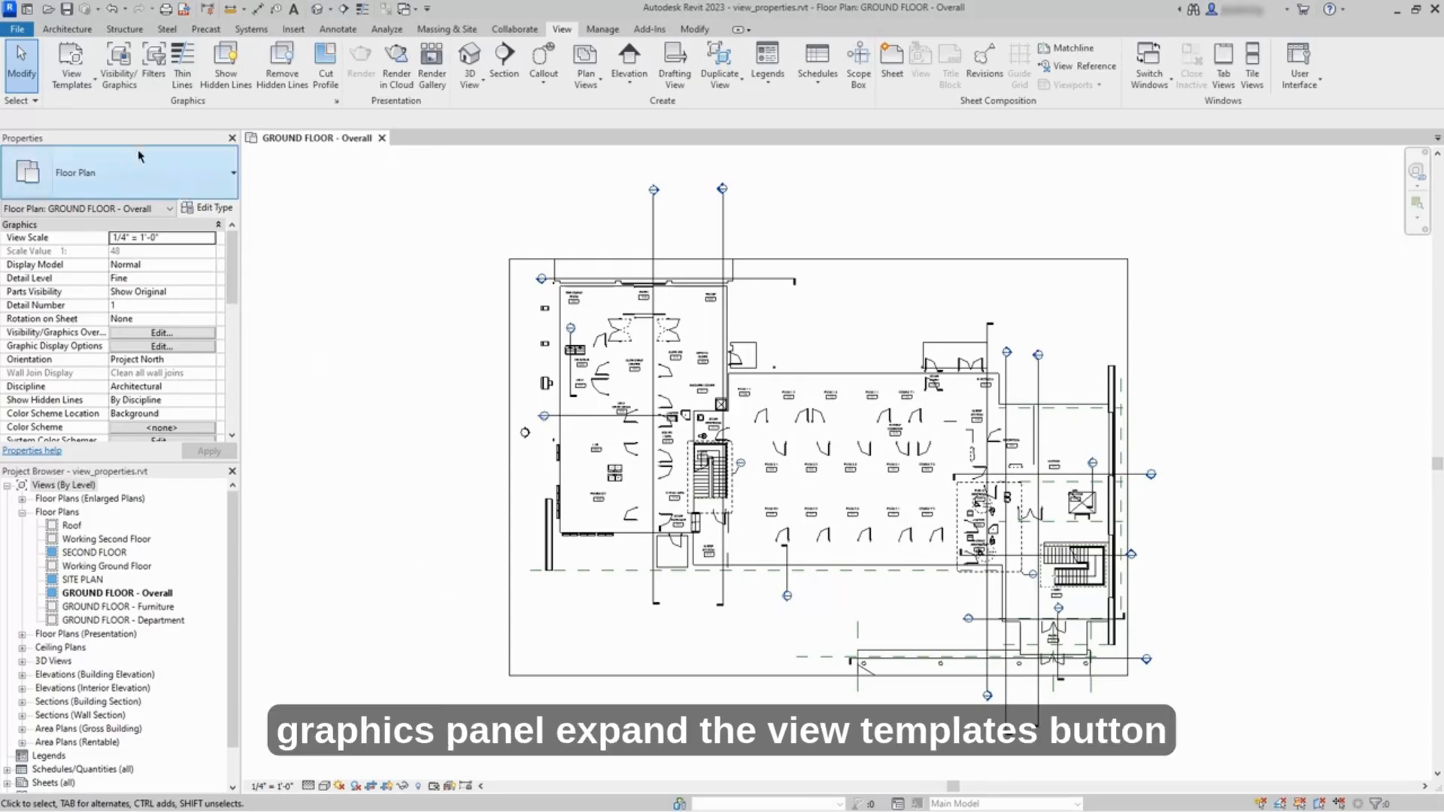
Step: Apply the properties of the FLP-Architecture Plan template to the current view
{"action": "left_click", "coordinate": [86, 89]}
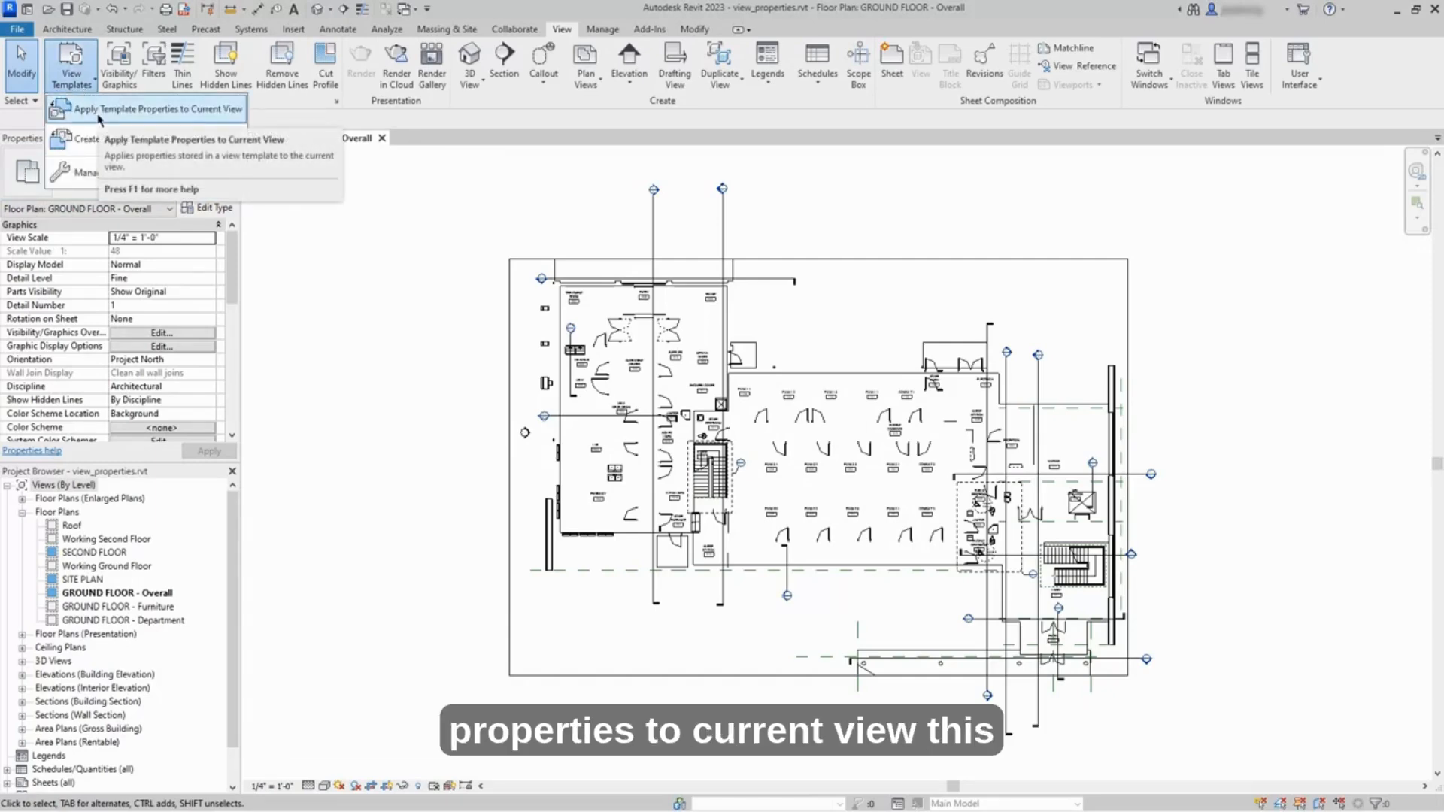
{"action": "left_click", "coordinate": [98, 113]}
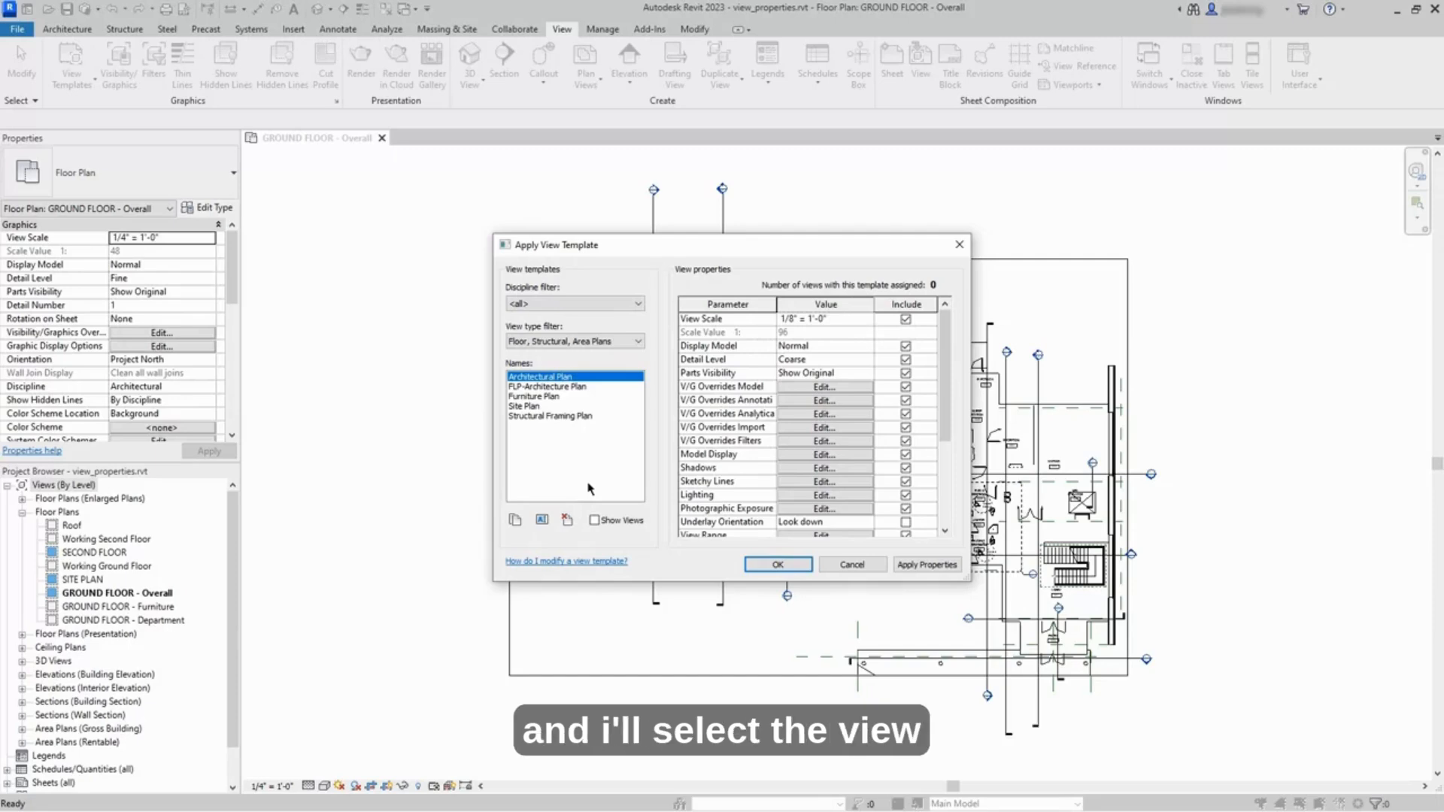
{"action": "left_click", "coordinate": [592, 388]}
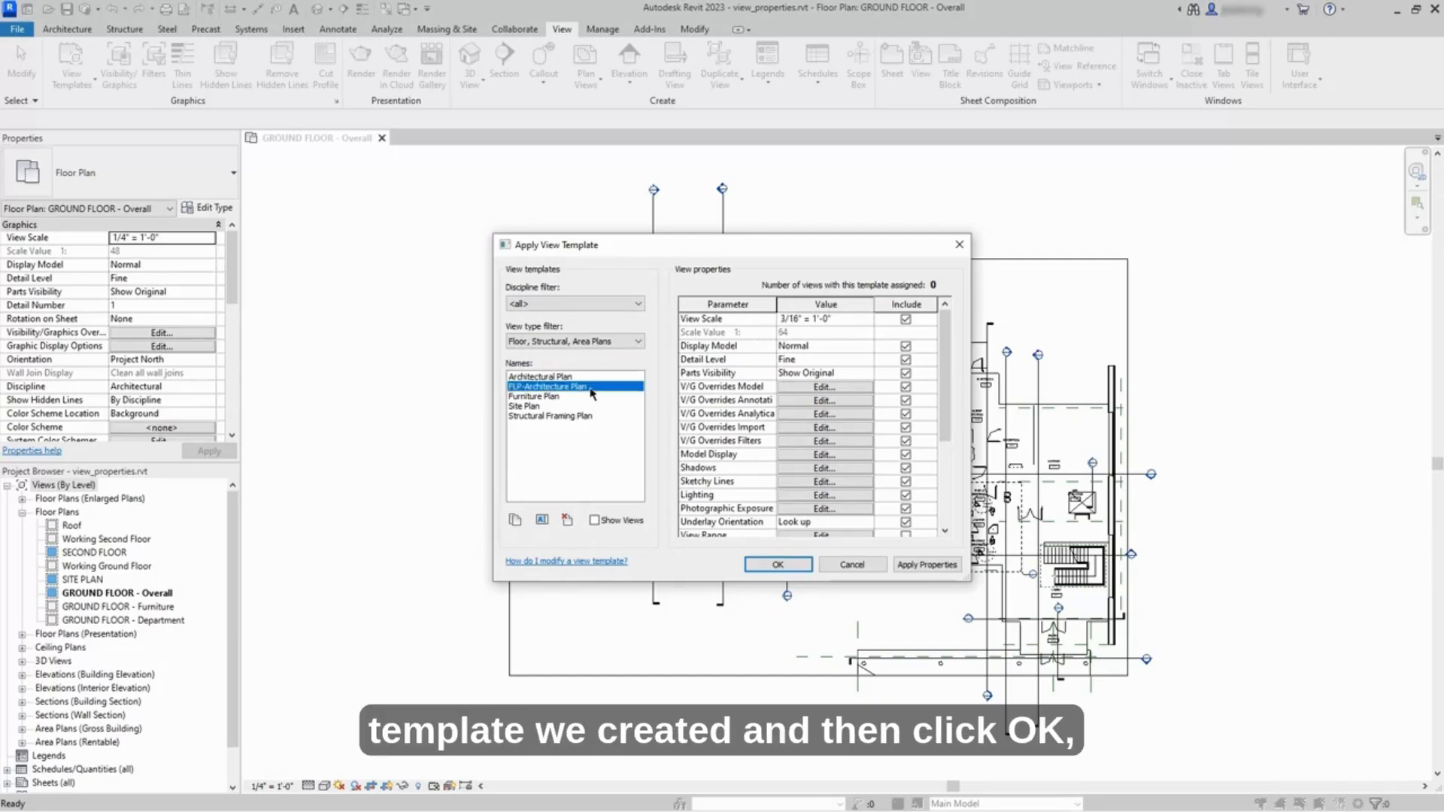
{"action": "left_click", "coordinate": [776, 569]}
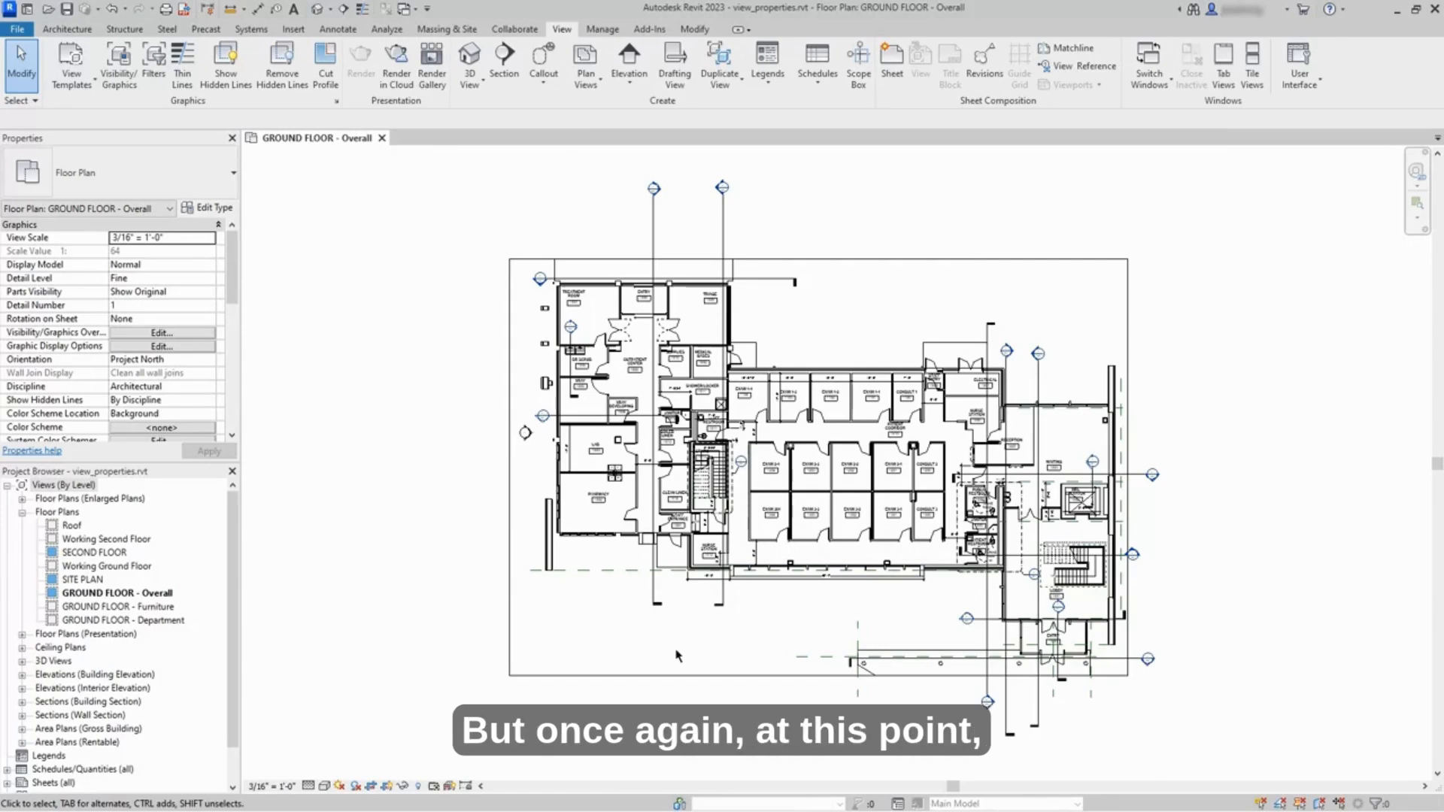
Step: Change the ground floor view's scale to 1/4" = 1'-0" again and turn off visibility of the Walls category
{"action": "left_click", "coordinate": [283, 786]}
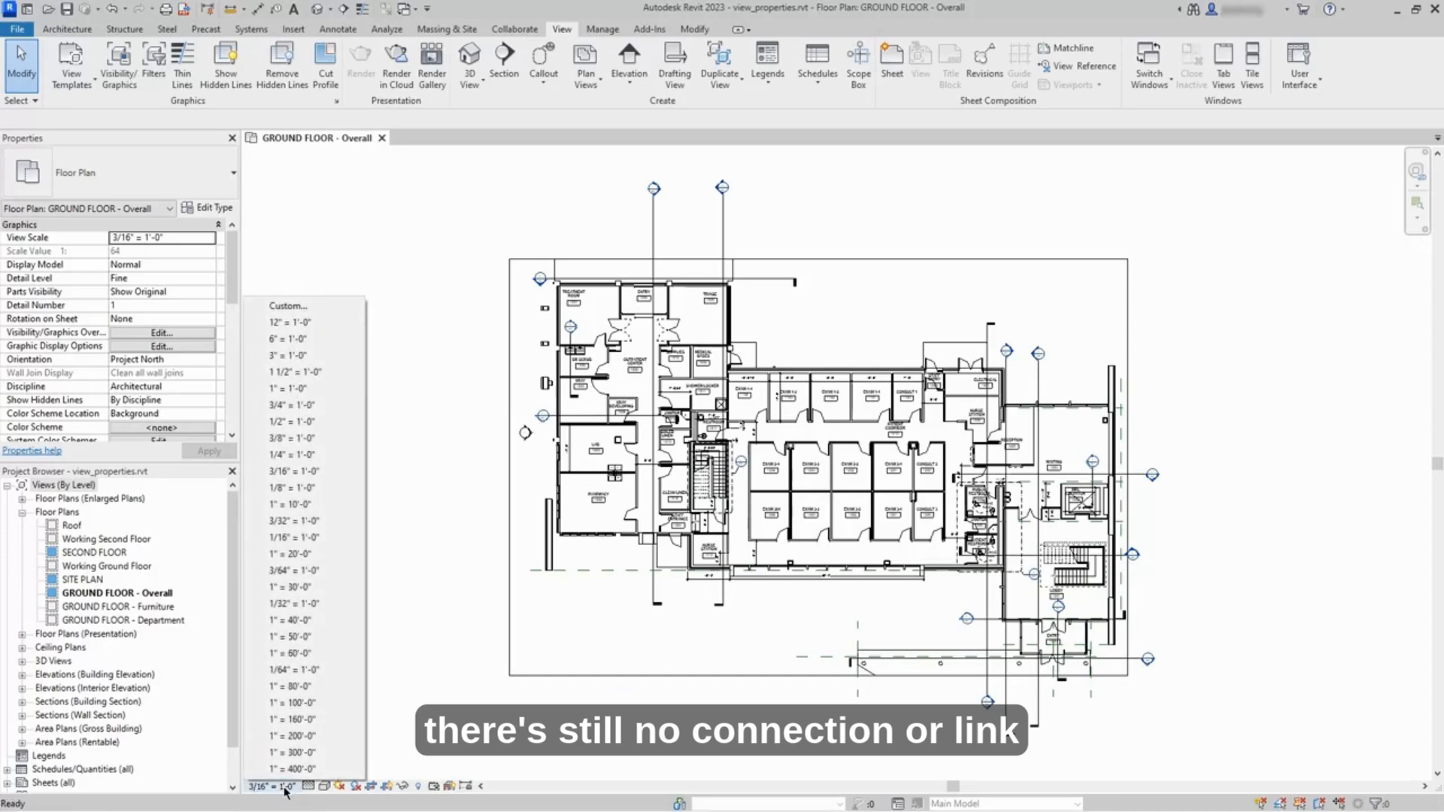
{"action": "left_click", "coordinate": [318, 468]}
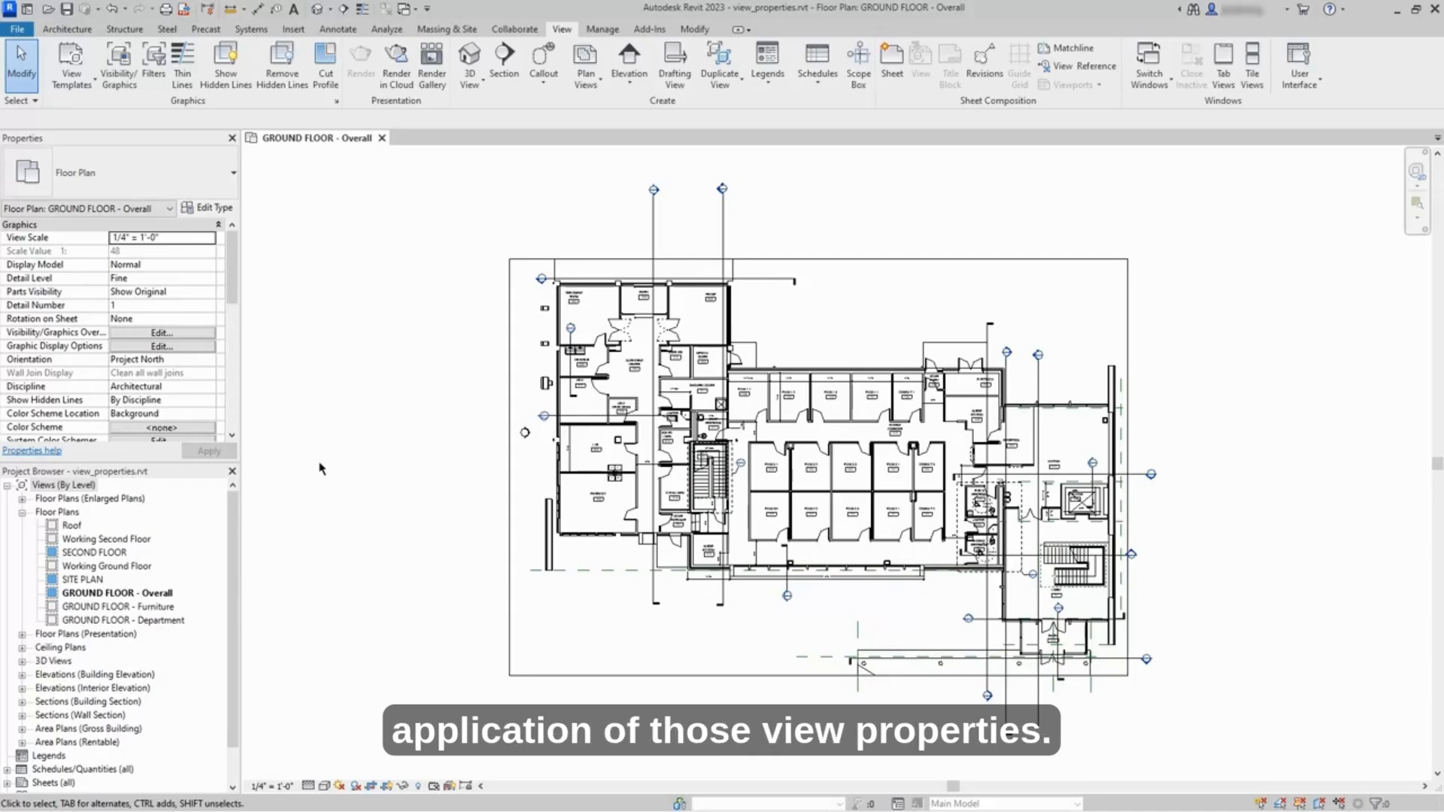
{"action": "left_click", "coordinate": [197, 335]}
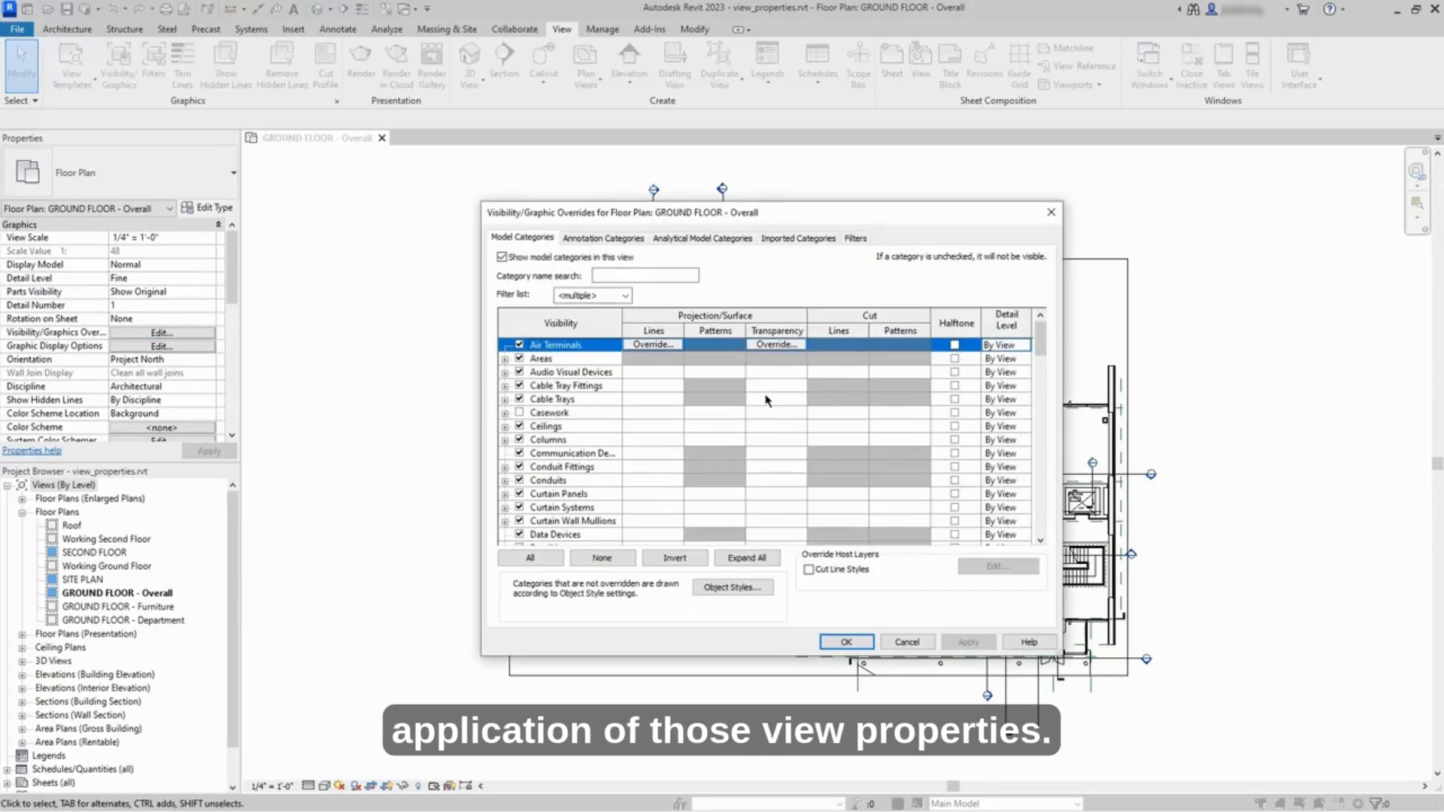
{"action": "left_click_drag", "start_coordinate": [1040, 335], "coordinate": [1038, 535]}
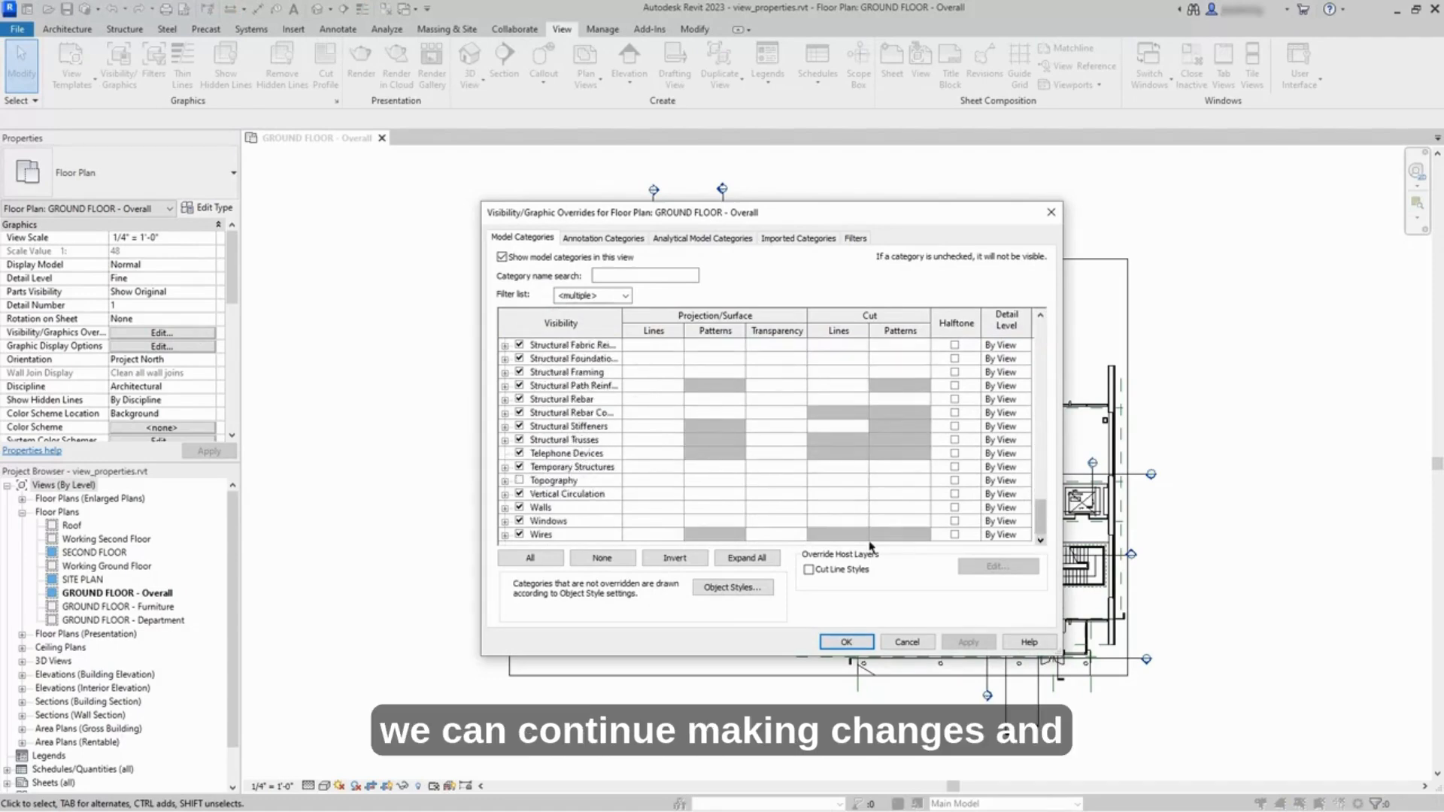
{"action": "left_click", "coordinate": [519, 507]}
{"action": "left_click", "coordinate": [846, 643]}
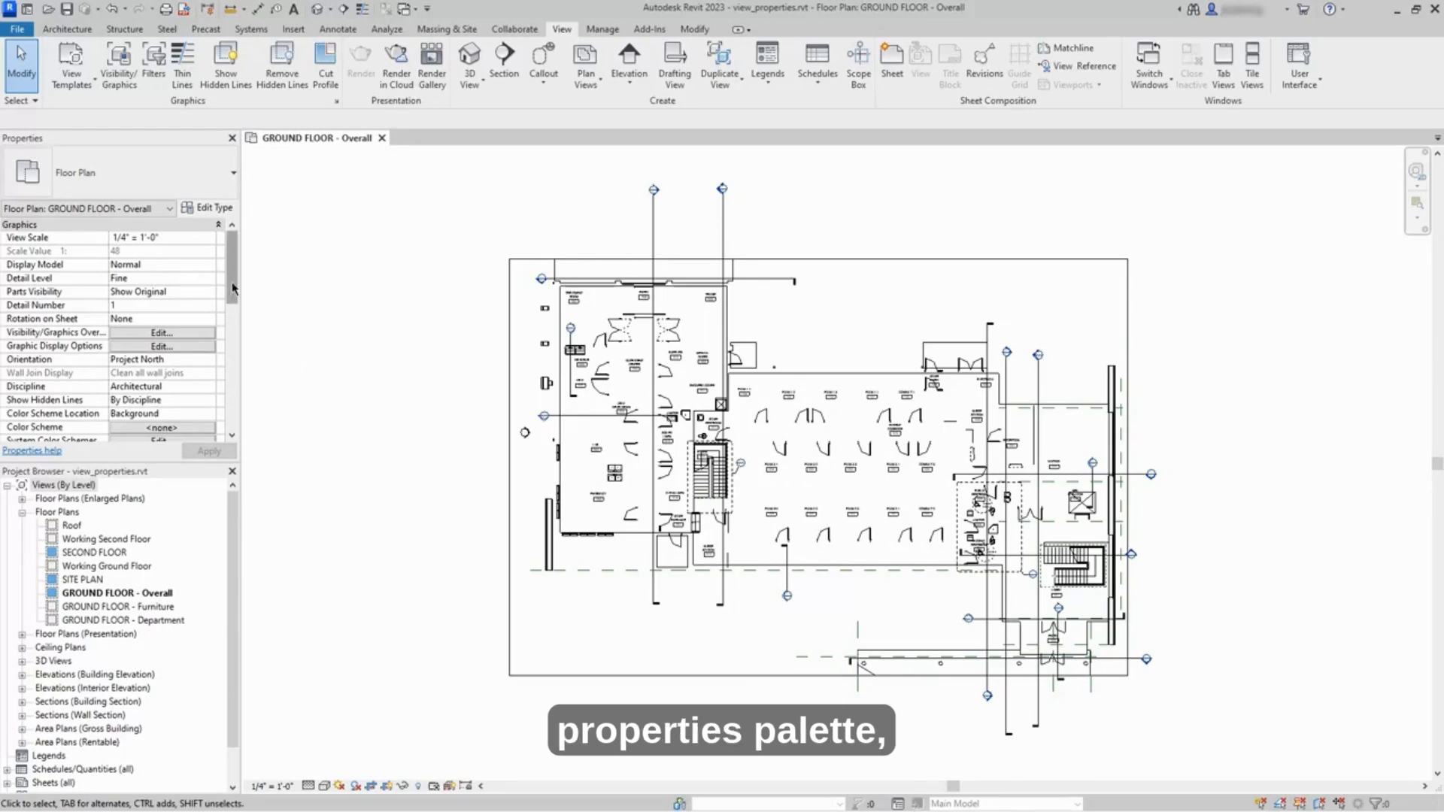
Step: Assign FLP-Architecture Plan as the view template in the identity data of the GROUND FLOOR - Overall view
{"action": "left_click_drag", "start_coordinate": [232, 288], "coordinate": [235, 387]}
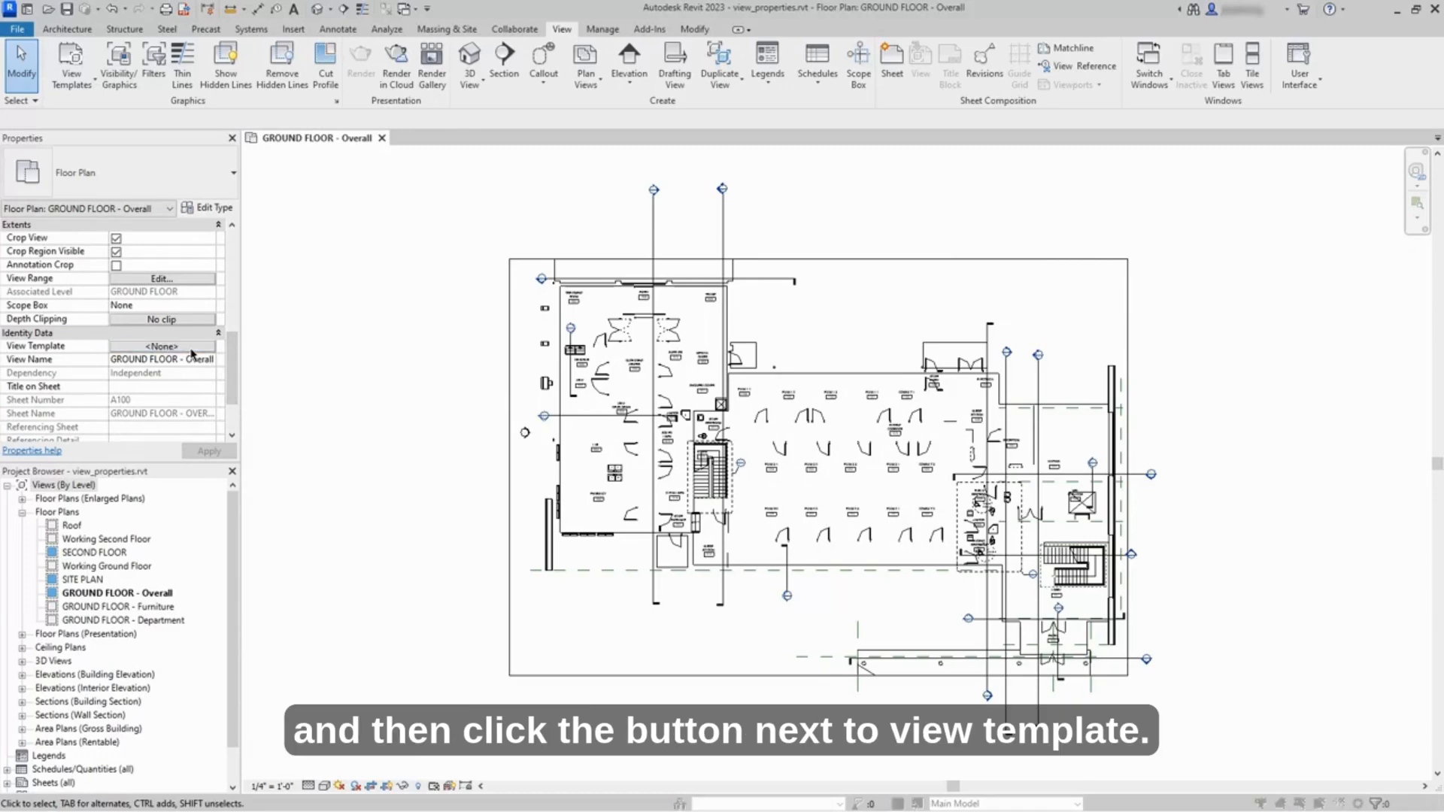
{"action": "left_click", "coordinate": [192, 349]}
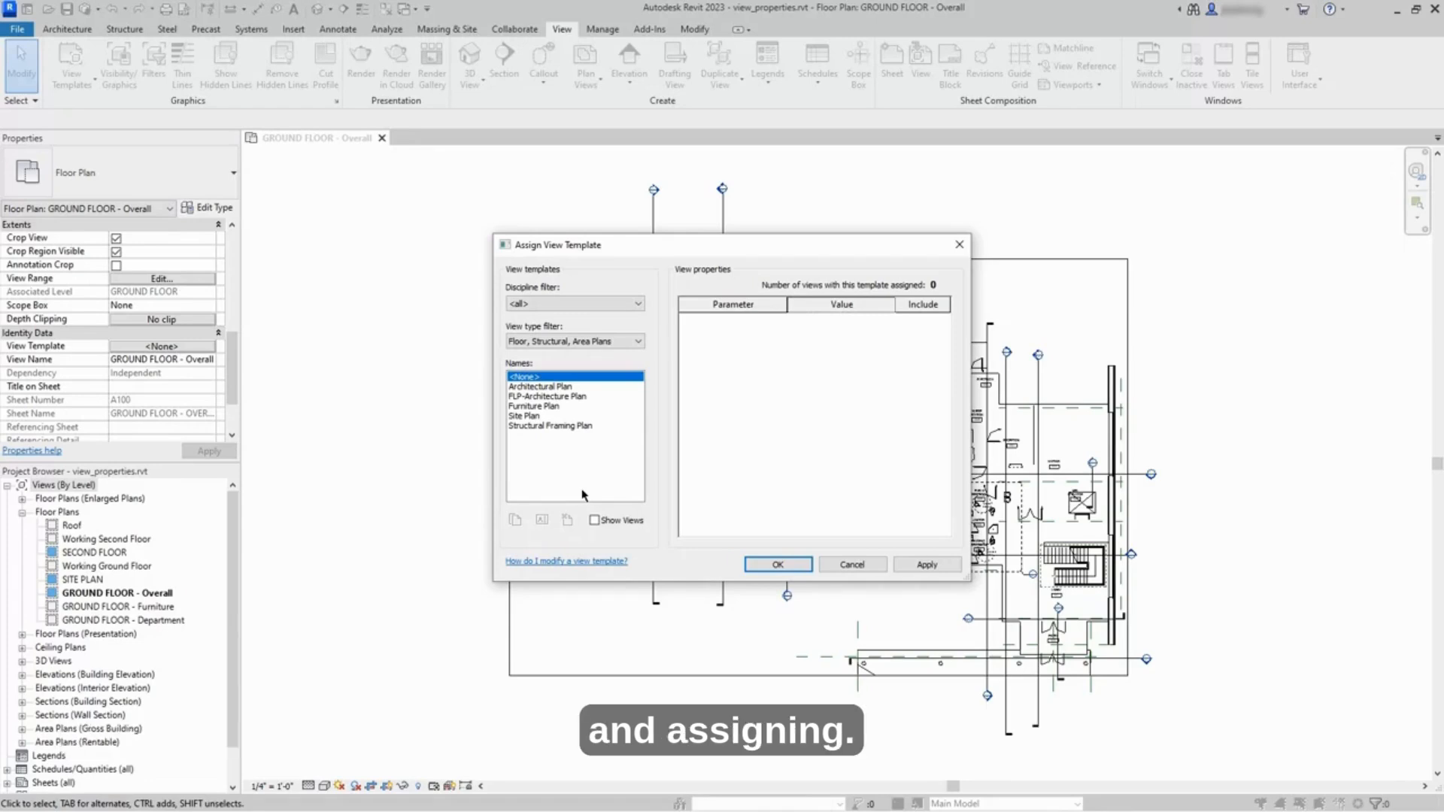
{"action": "left_click", "coordinate": [586, 397]}
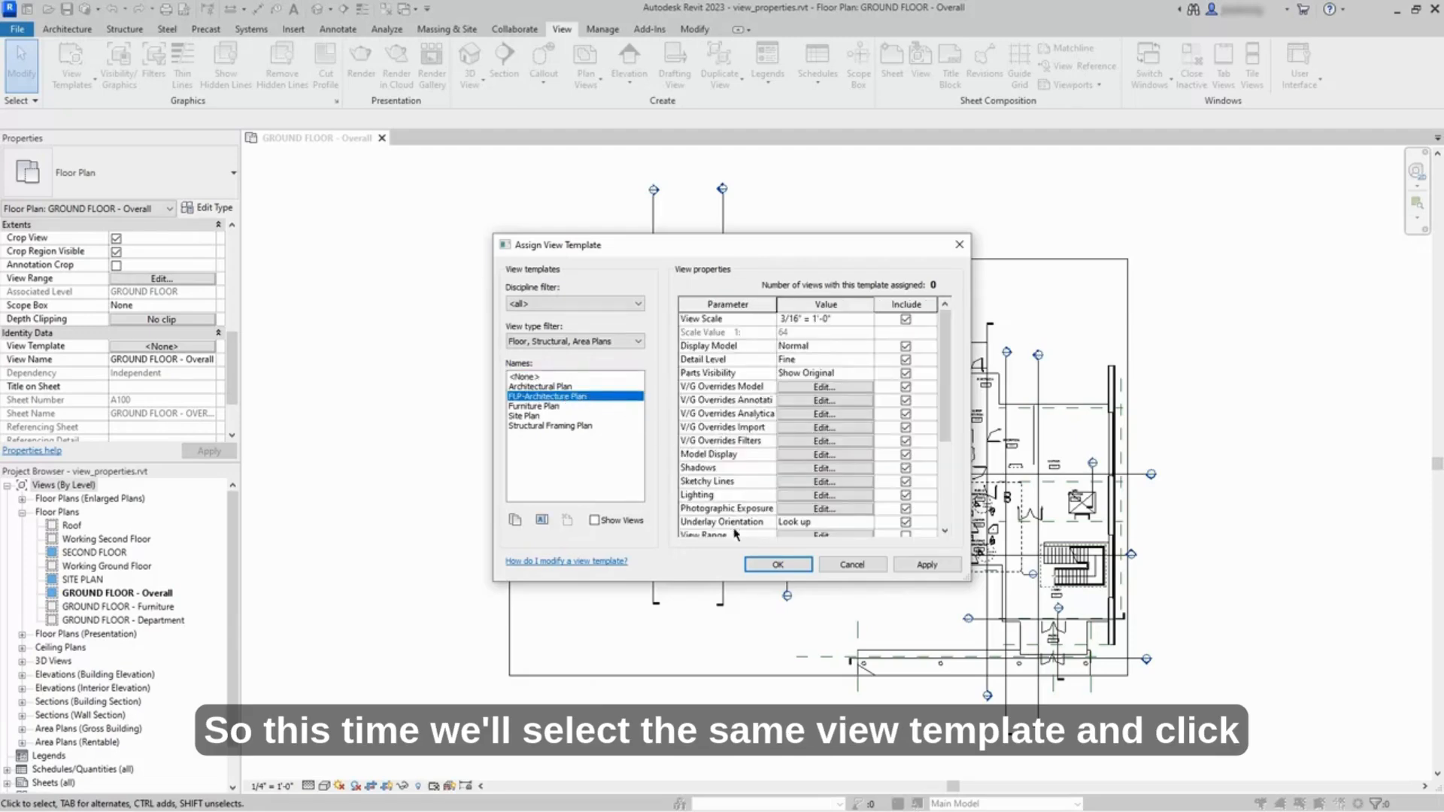
{"action": "left_click", "coordinate": [777, 565]}
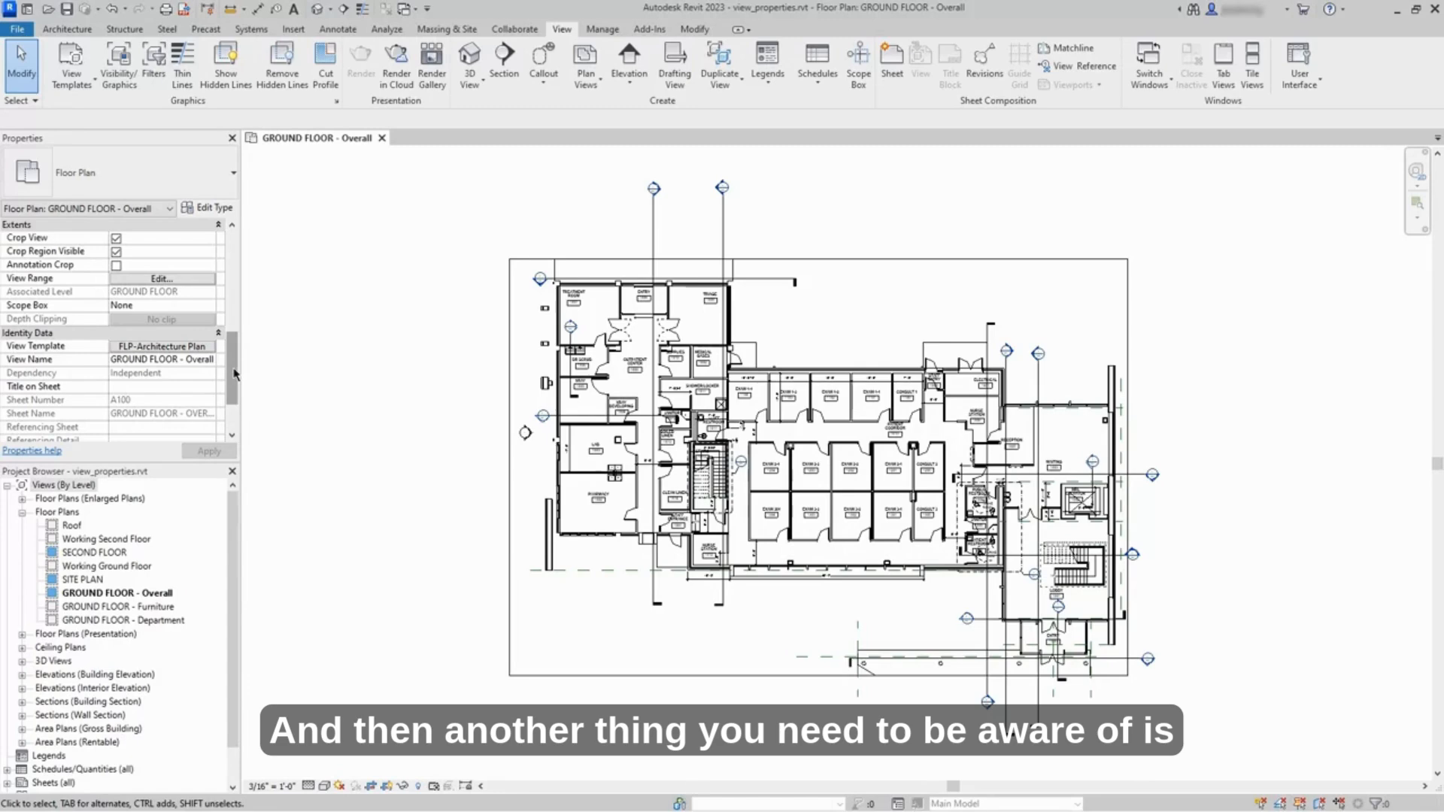
Step: Examine the view's visibility/graphic overrides for model, annotation, analytical model and imported categories and for filters
{"action": "left_click_drag", "start_coordinate": [234, 374], "coordinate": [233, 301]}
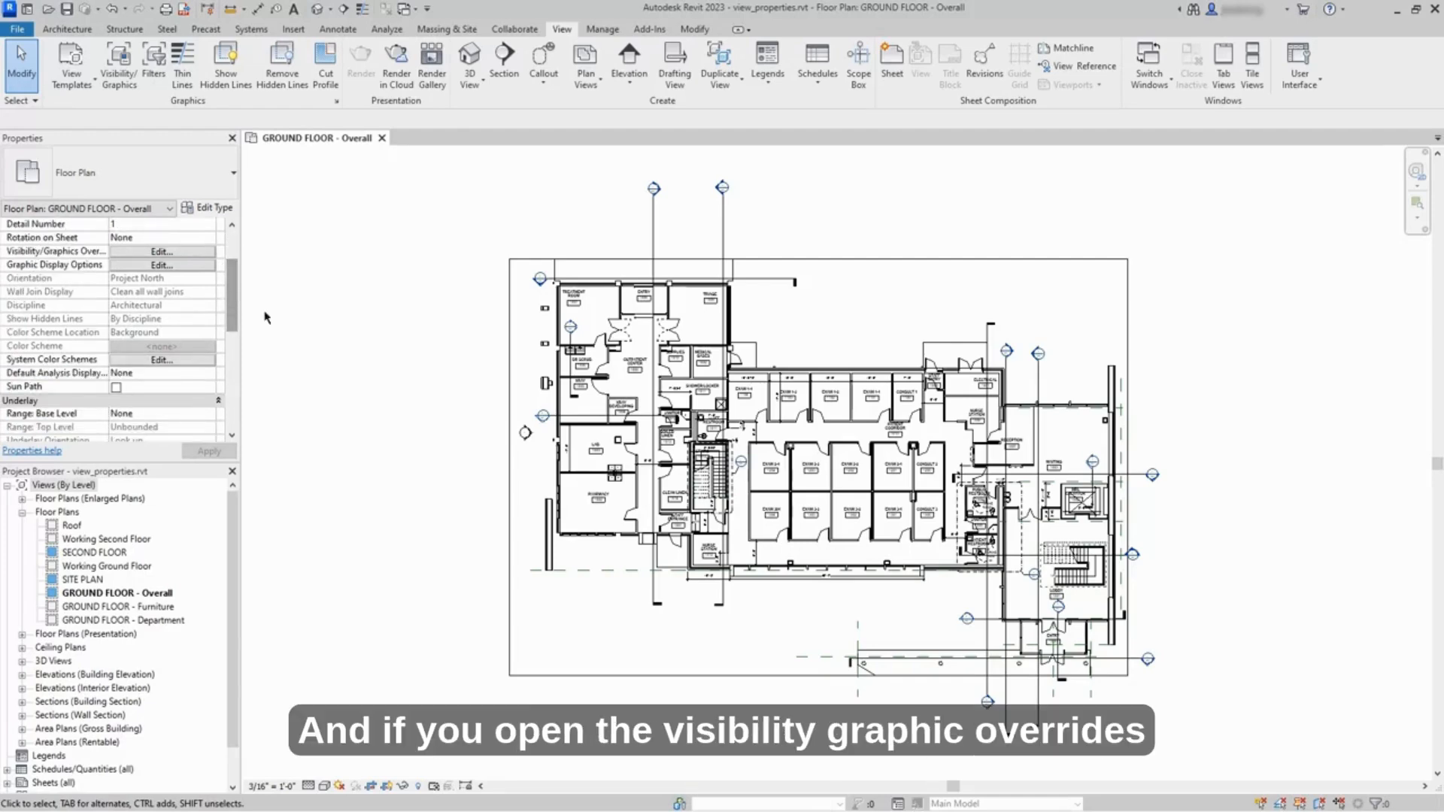
{"action": "left_click", "coordinate": [203, 253]}
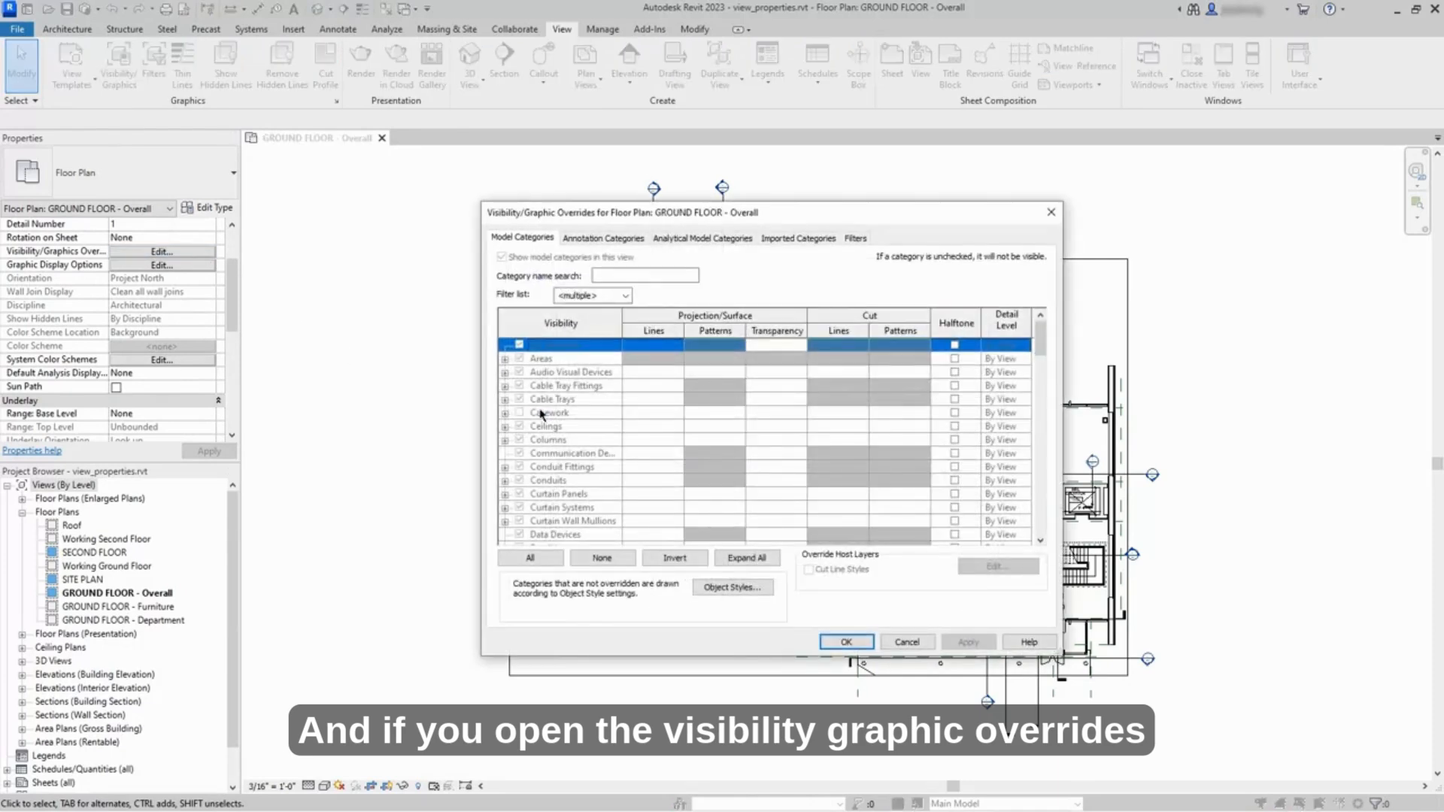
{"action": "left_click", "coordinate": [603, 239]}
{"action": "left_click", "coordinate": [705, 239]}
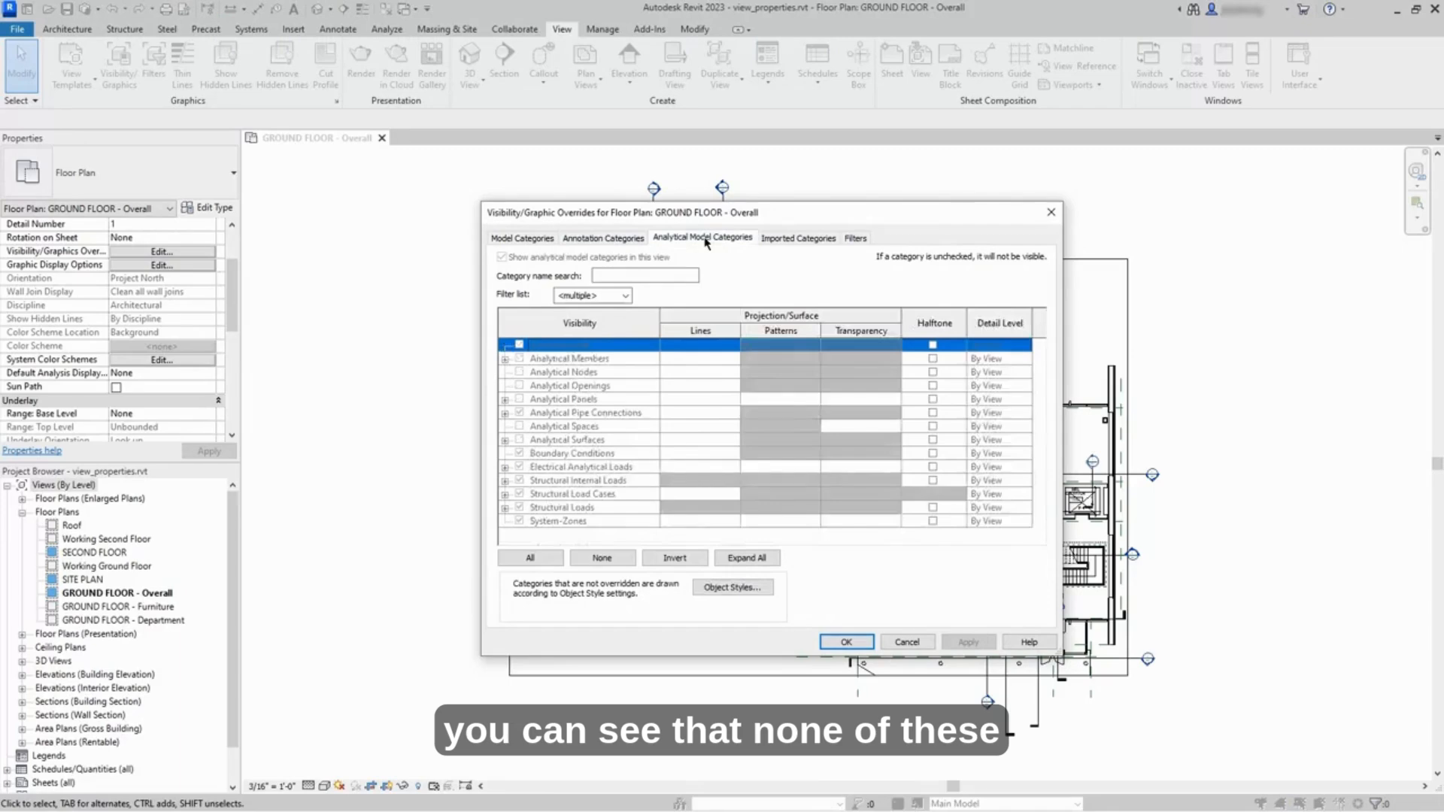
{"action": "left_click", "coordinate": [797, 239]}
{"action": "left_click", "coordinate": [854, 240]}
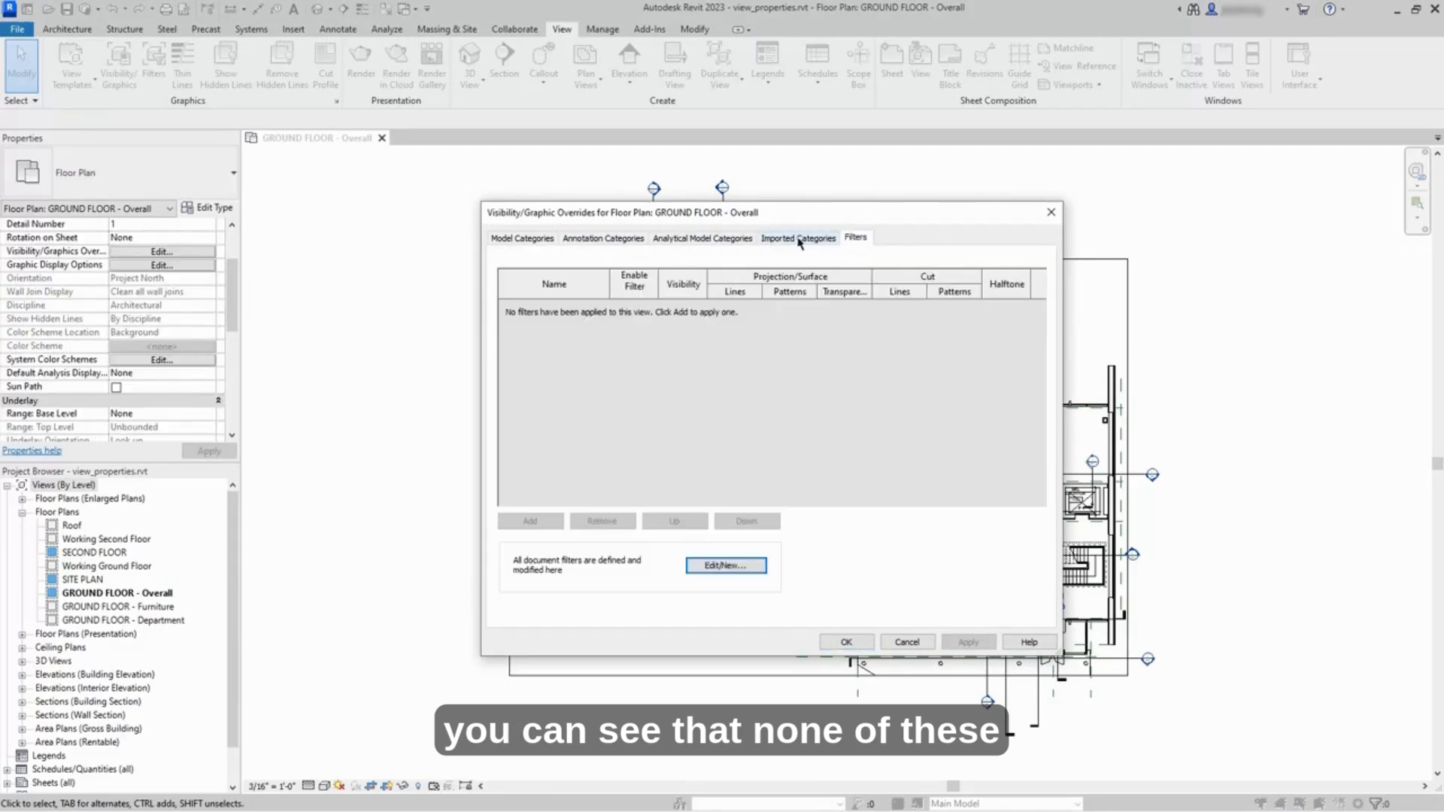
{"action": "left_click", "coordinate": [524, 238]}
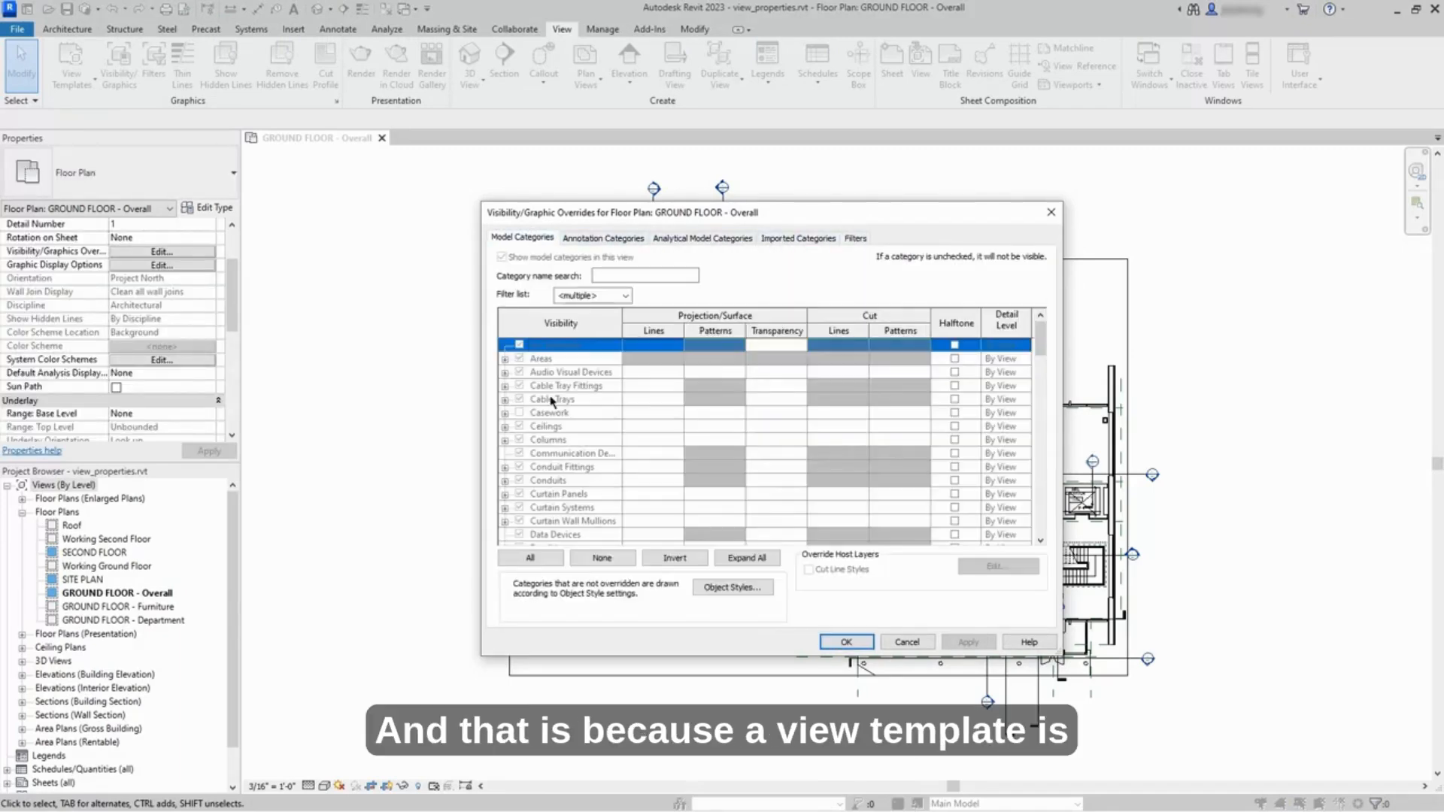
Step: Close the visibility/graphic overrides and enable temporary view properties for the GROUND FLOOR - Overall view
{"action": "left_click", "coordinate": [846, 641]}
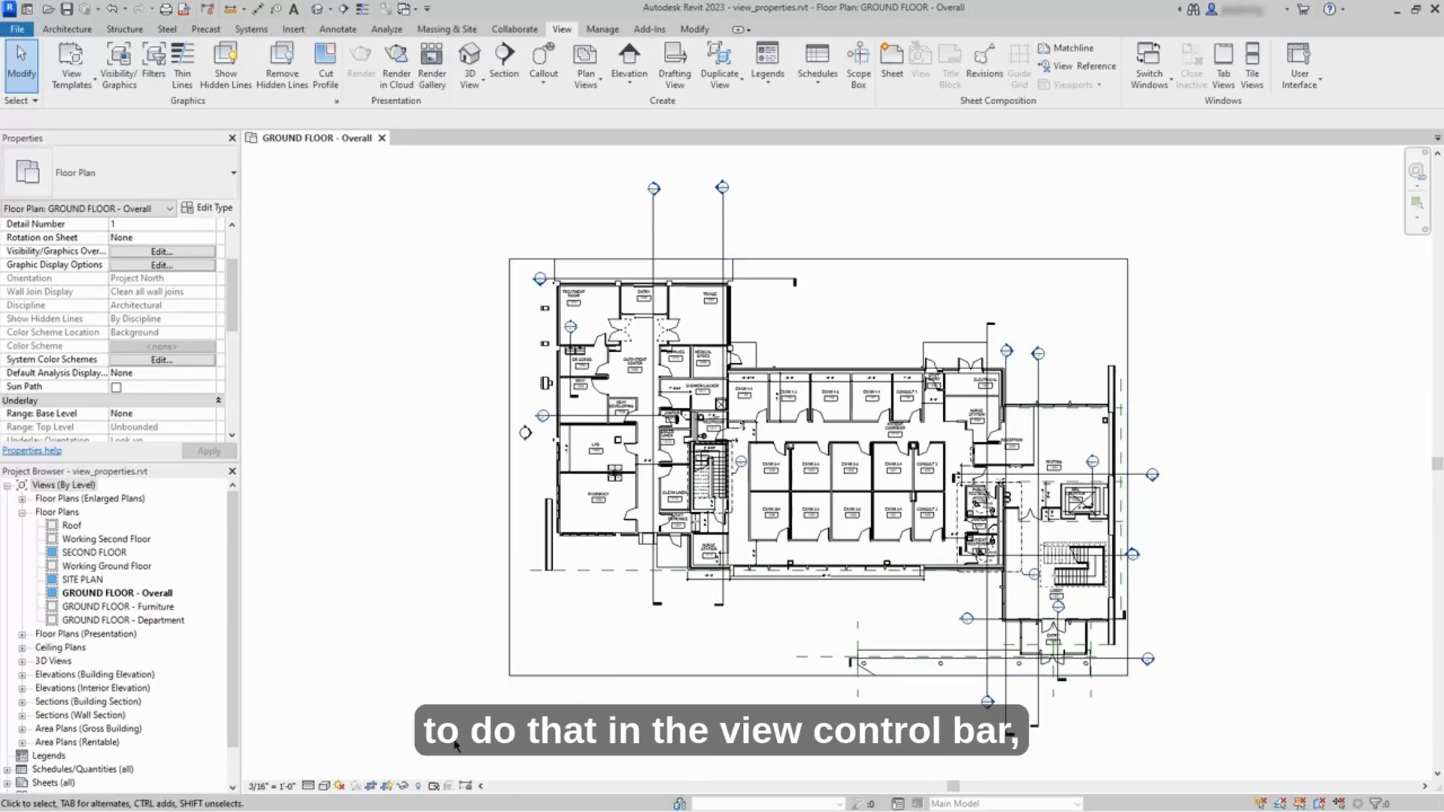
{"action": "left_click", "coordinate": [434, 787]}
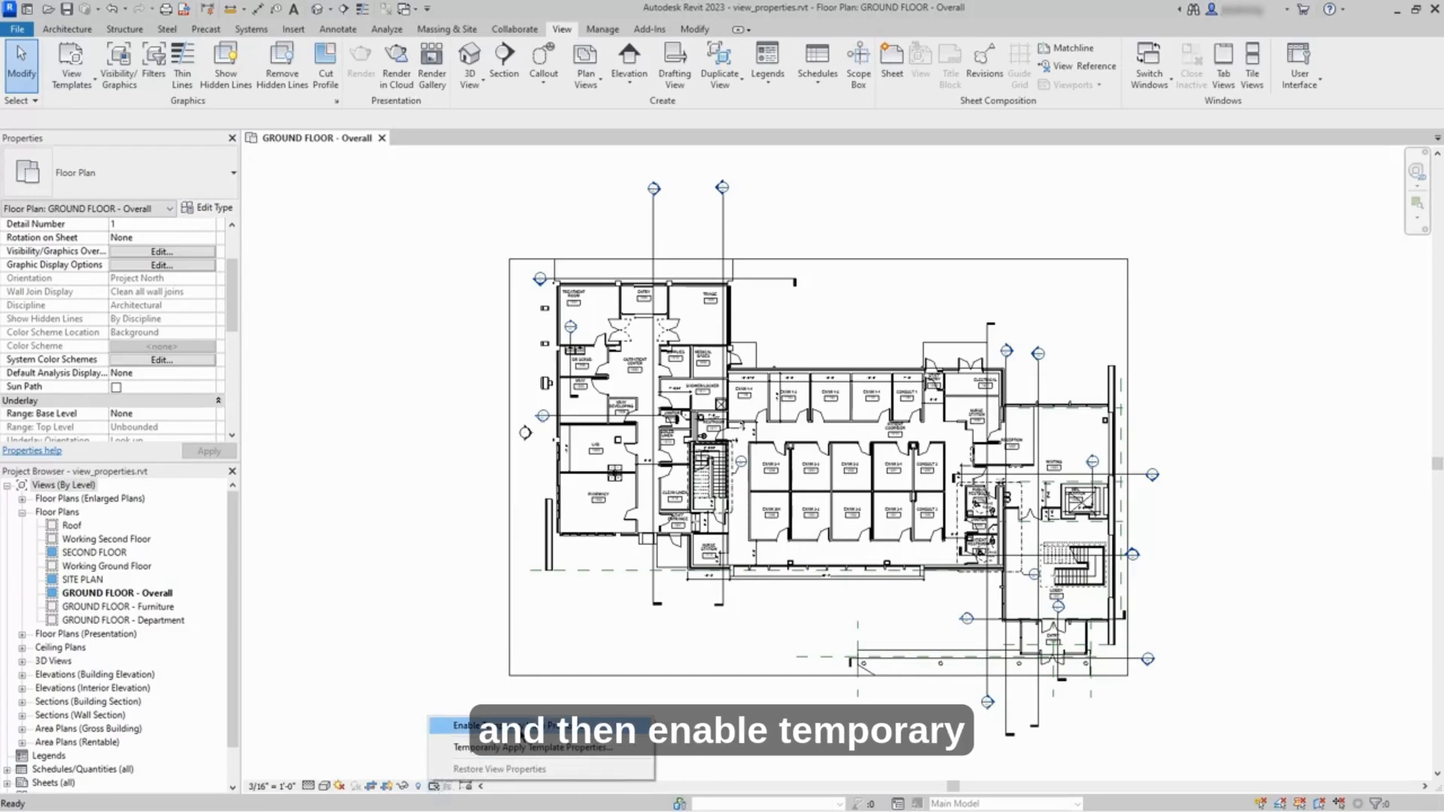
{"action": "left_click", "coordinate": [467, 726]}
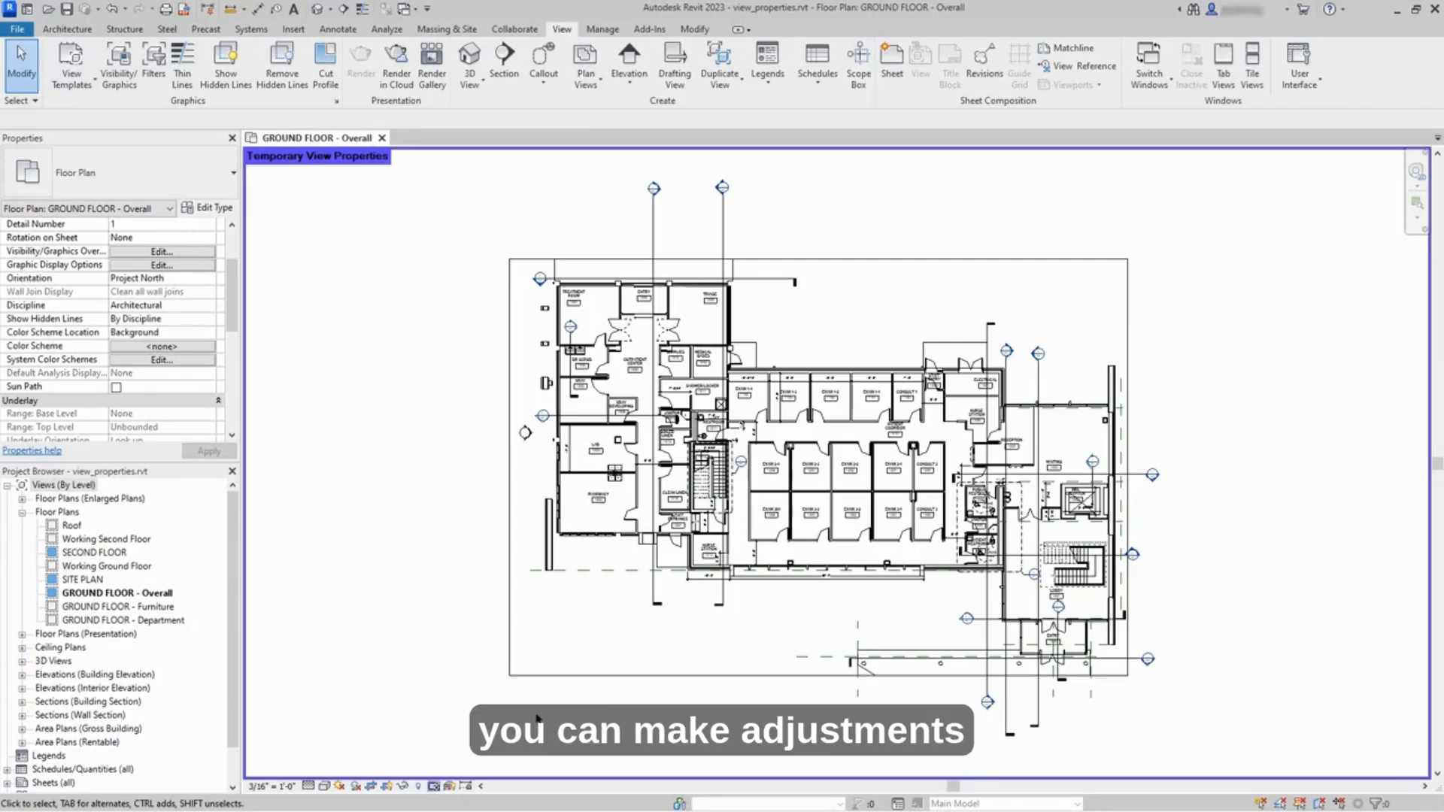
Step: Examine the view's model category overrides under temporary view properties without changing any, and restore the view properties
{"action": "key", "text": "v"}
{"action": "key", "text": "g"}
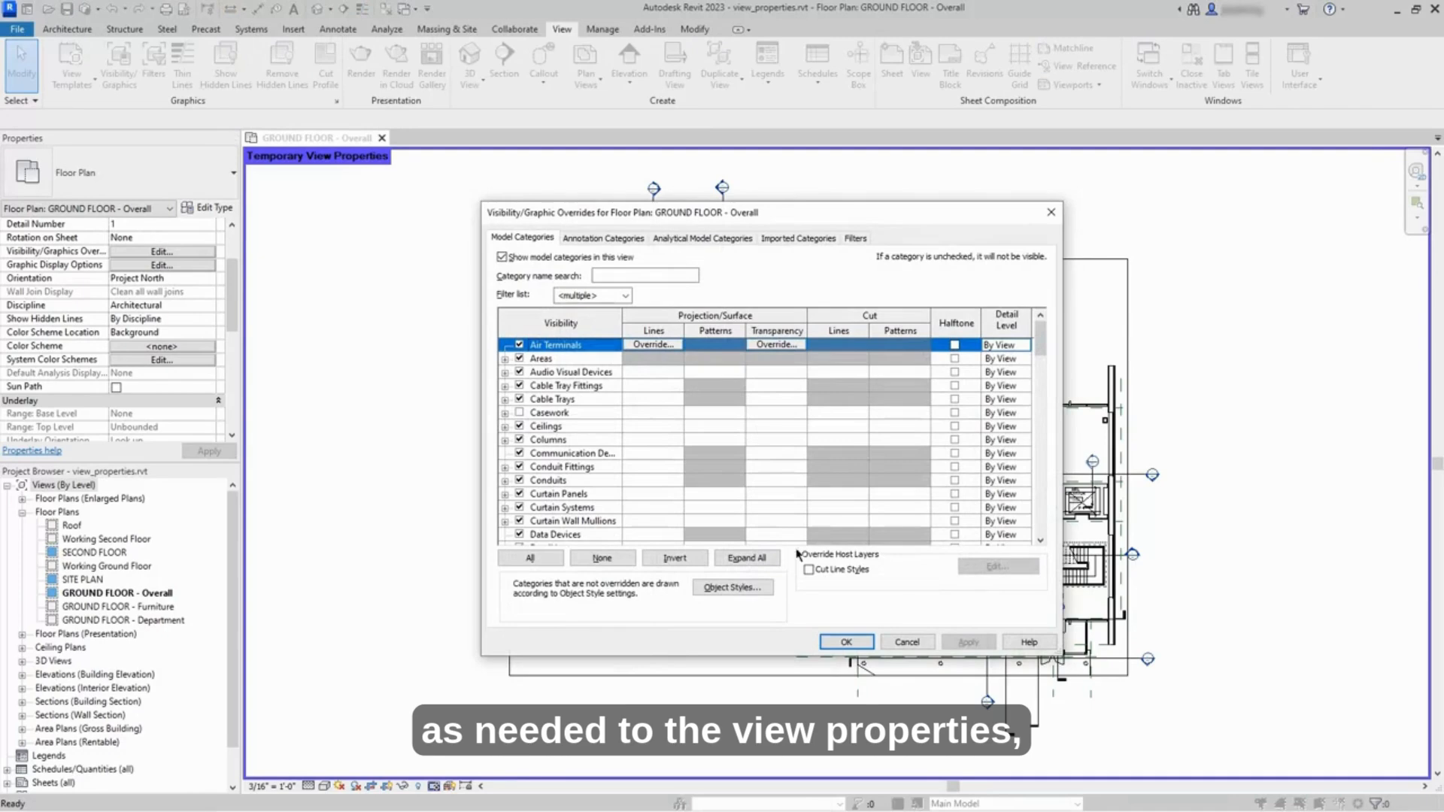
{"action": "left_click_drag", "start_coordinate": [1041, 351], "coordinate": [1052, 474]}
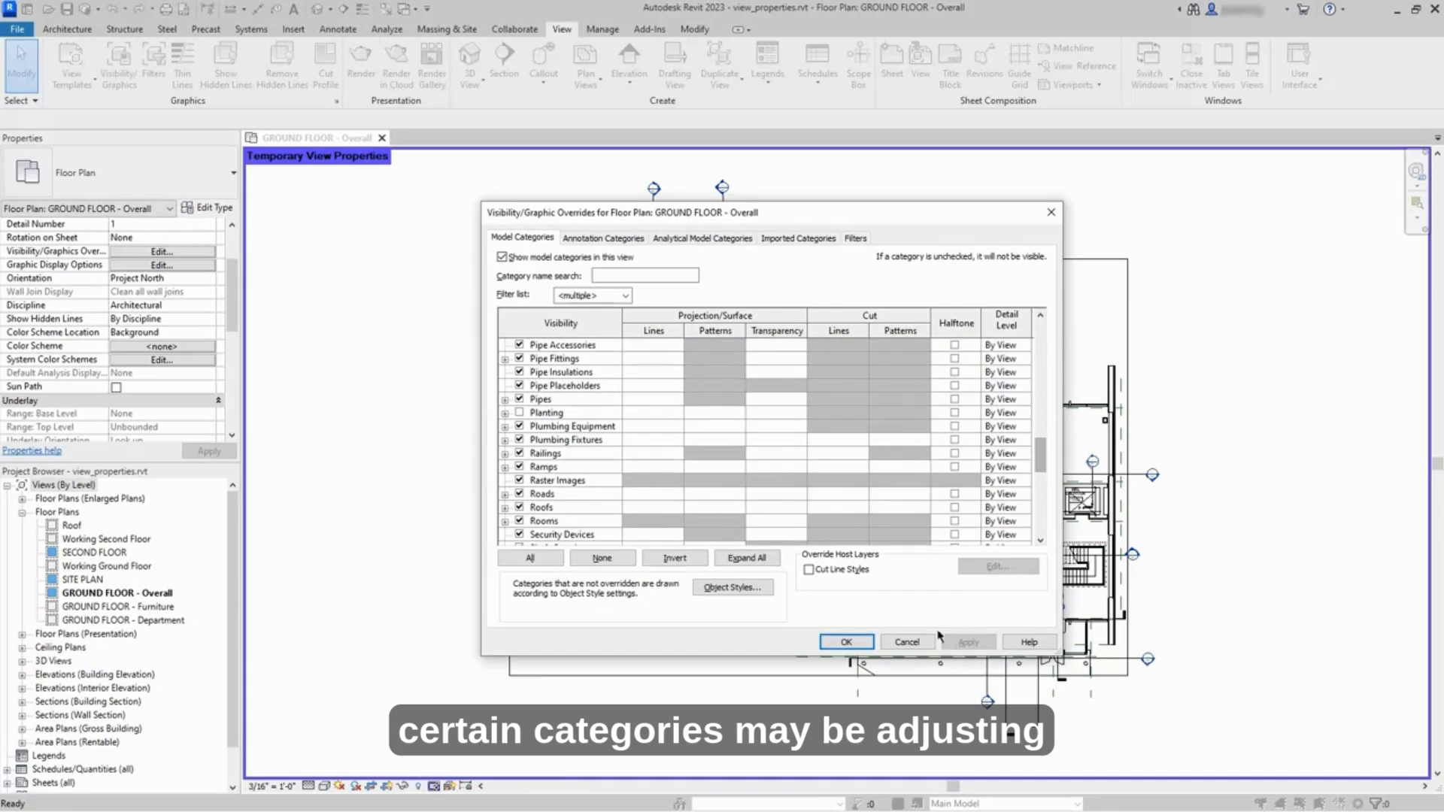
{"action": "left_click", "coordinate": [907, 641]}
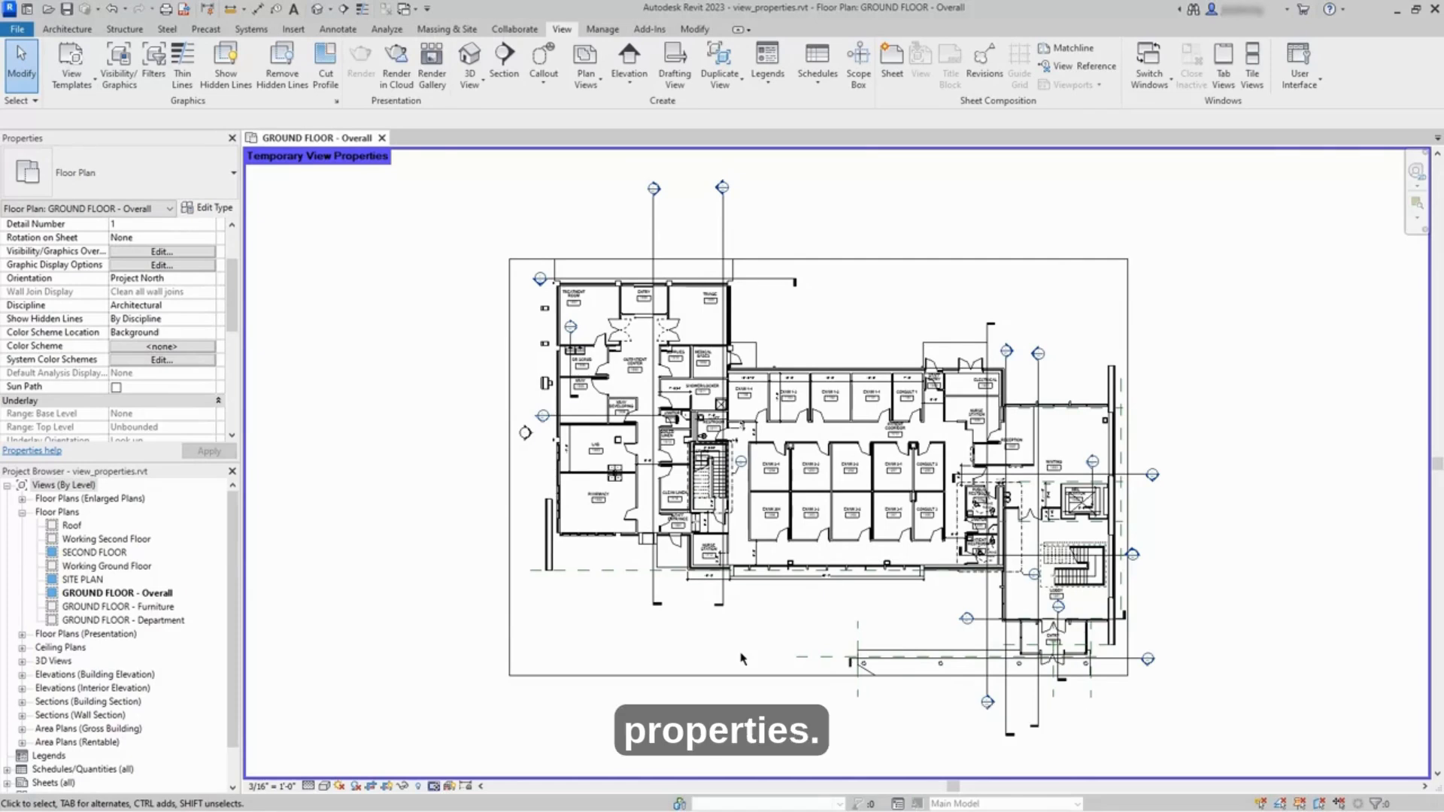
{"action": "left_click", "coordinate": [434, 787]}
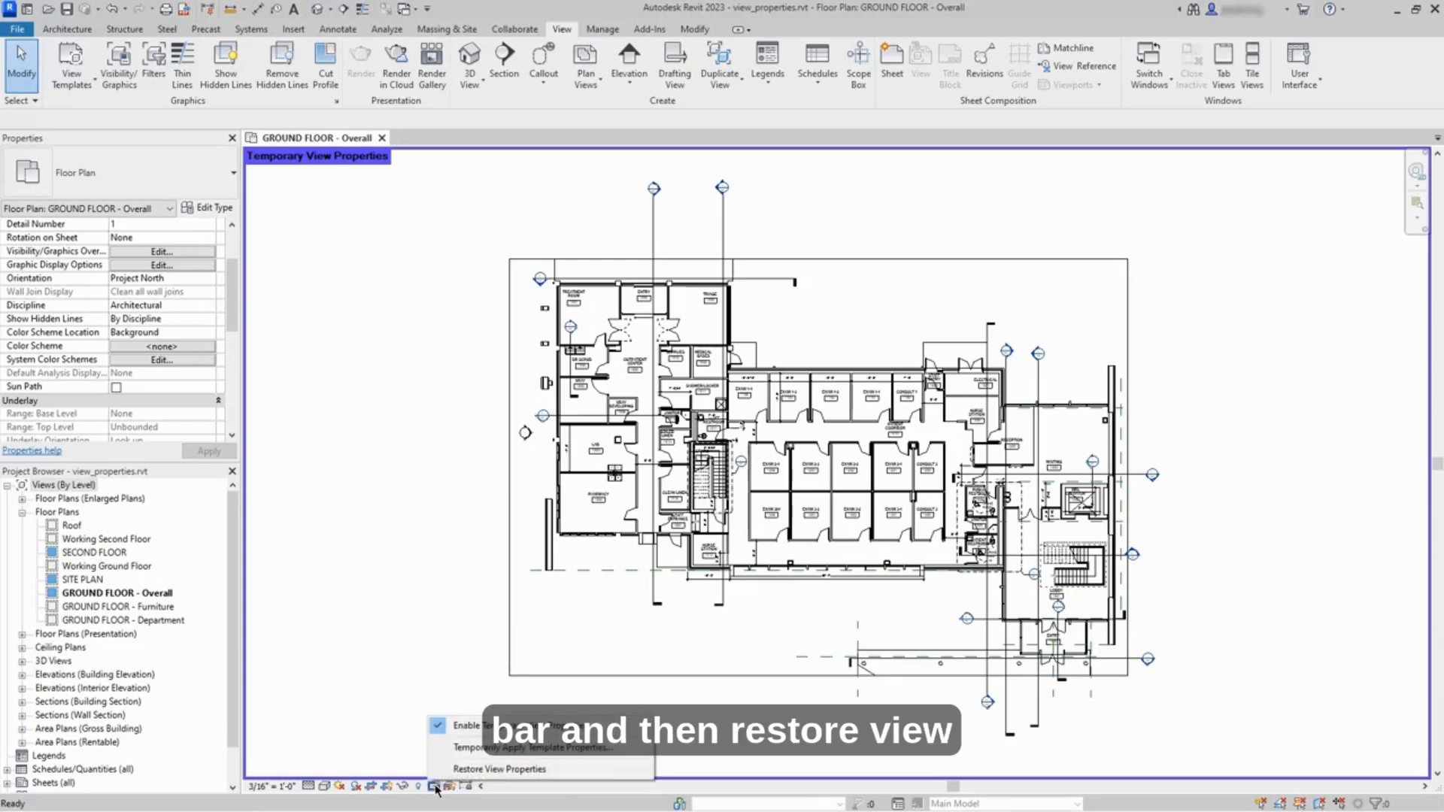
{"action": "left_click", "coordinate": [493, 770]}
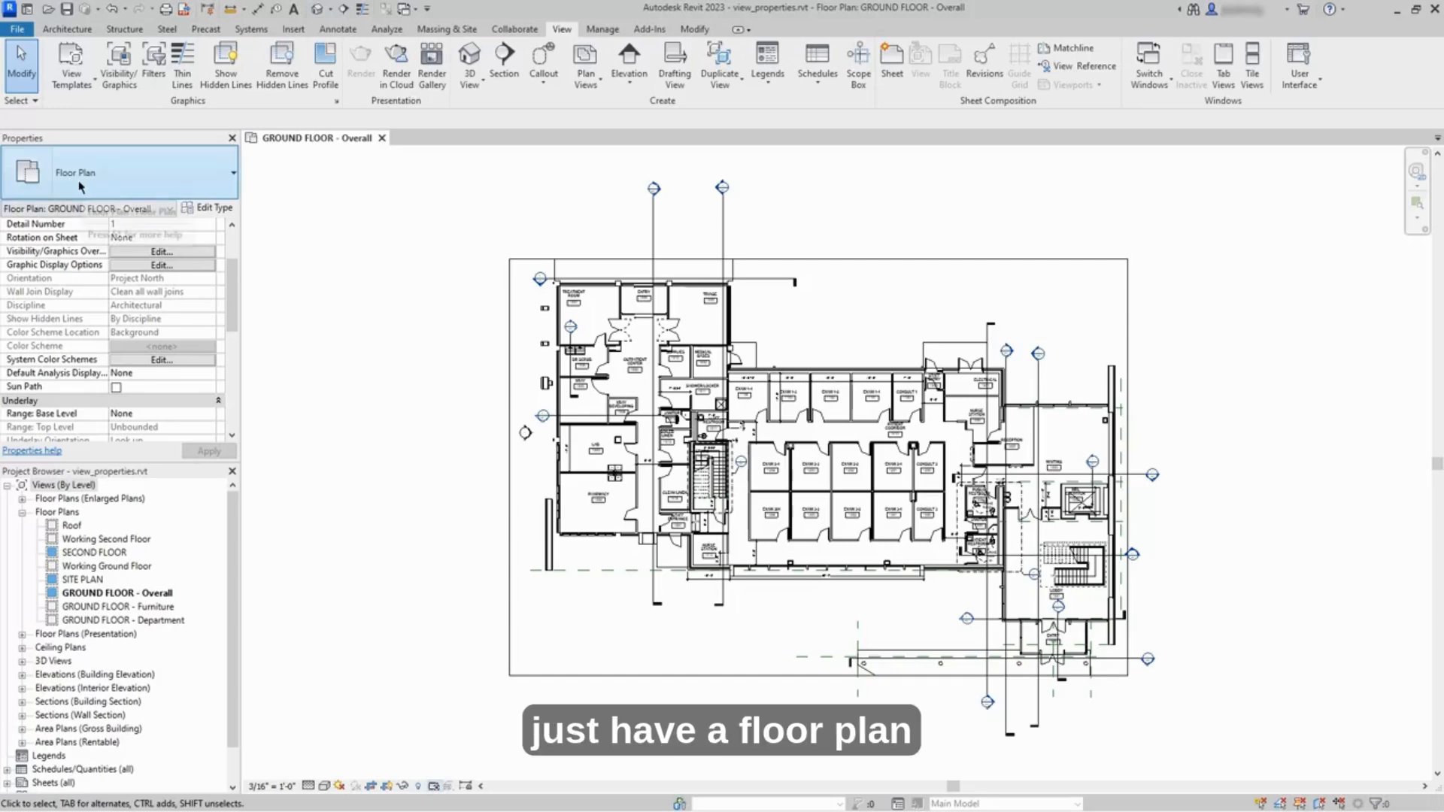
Step: In the Floor Plan type properties, set FLP-Architecture Plan as the view template applied to new views and turn off new views being dependent on the template
{"action": "left_click", "coordinate": [212, 213]}
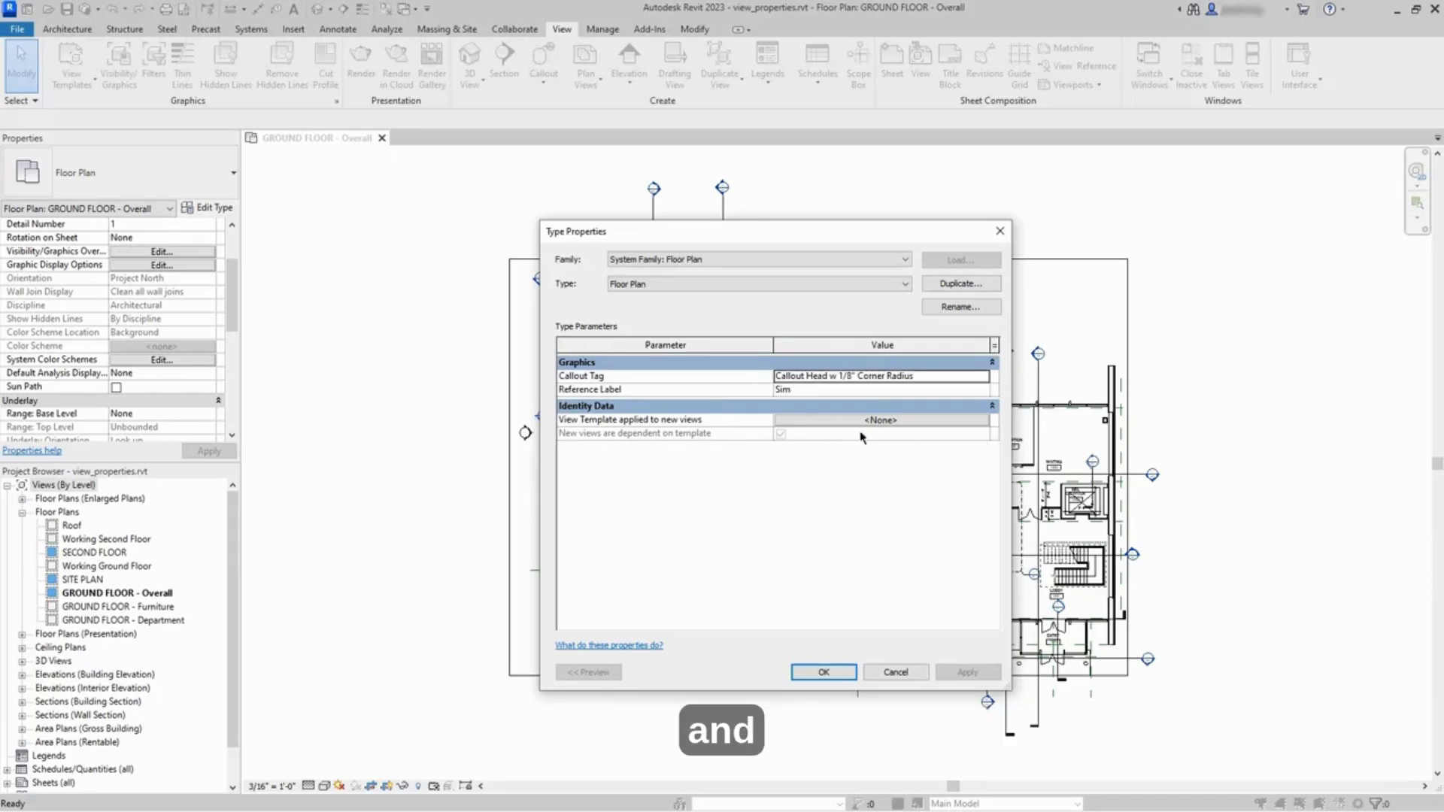
{"action": "left_click", "coordinate": [905, 421]}
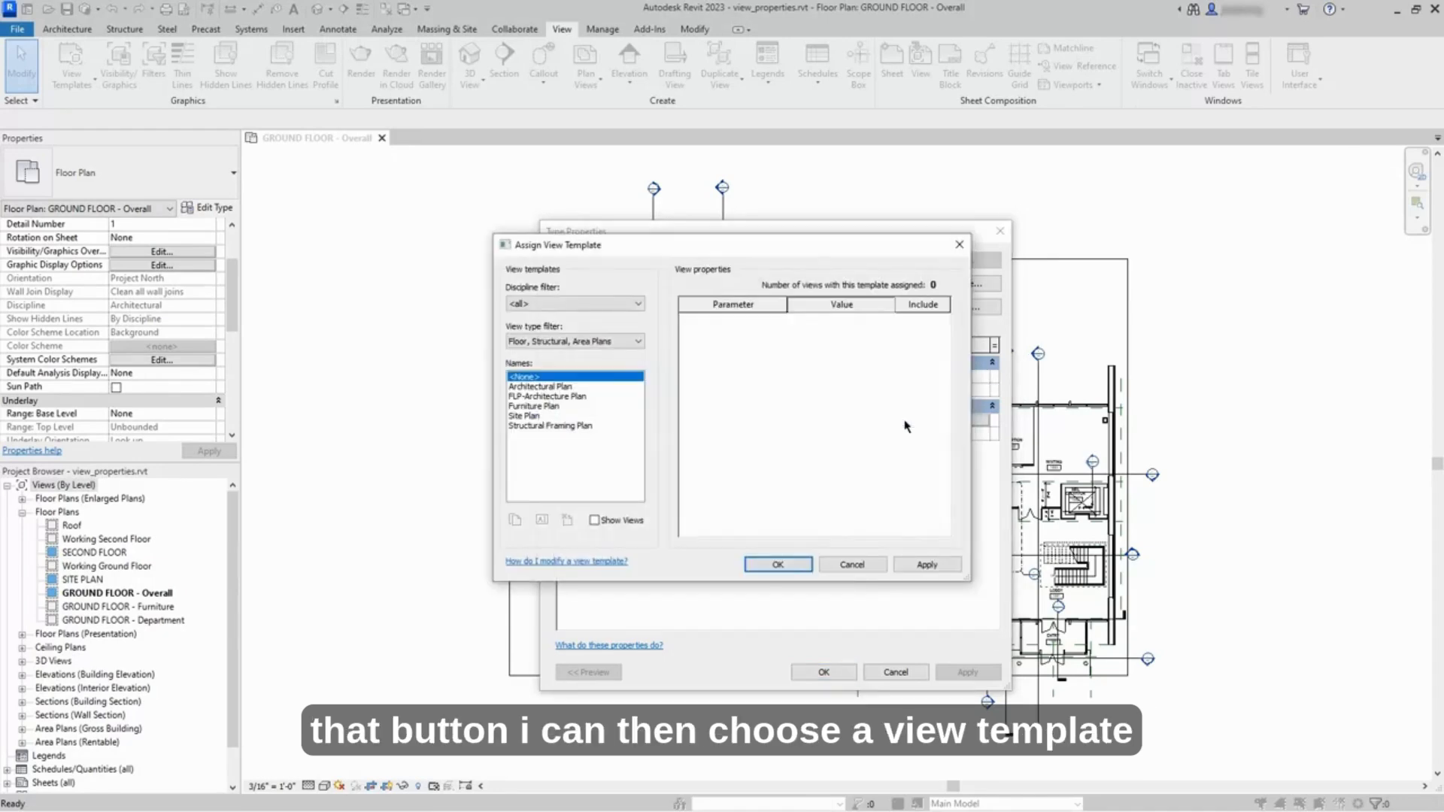
{"action": "left_click", "coordinate": [589, 399]}
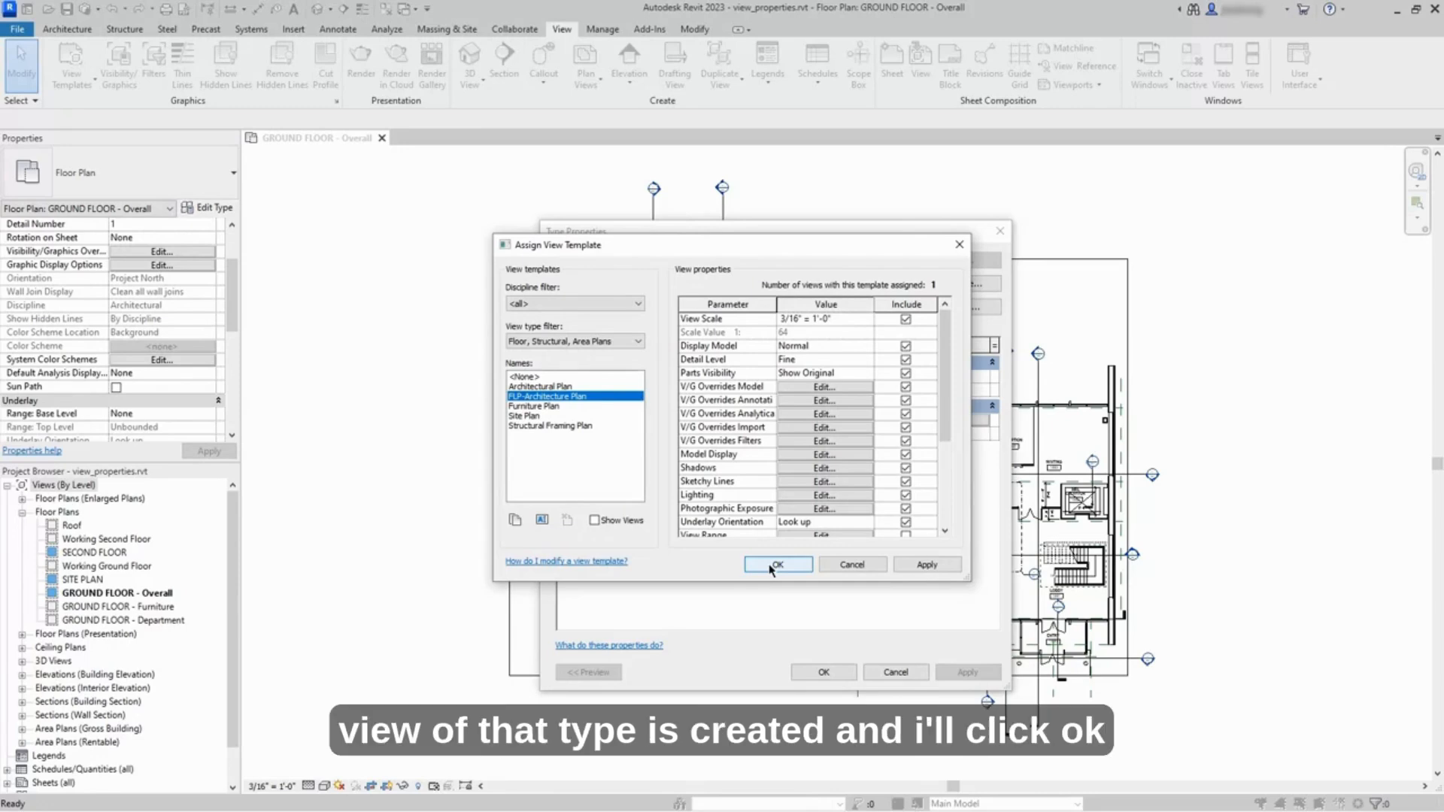
{"action": "left_click", "coordinate": [798, 571]}
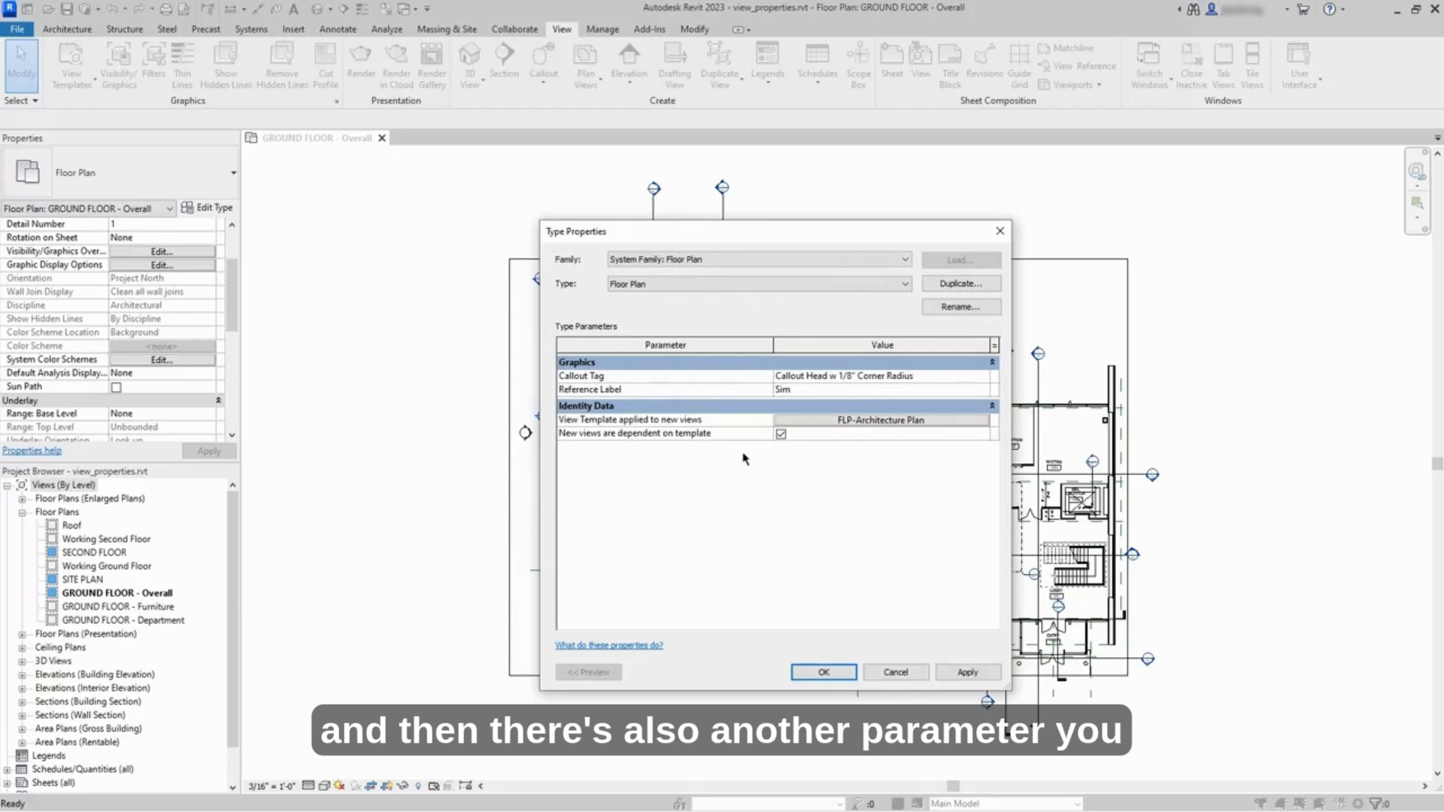
{"action": "mouse_move", "coordinate": [728, 441]}
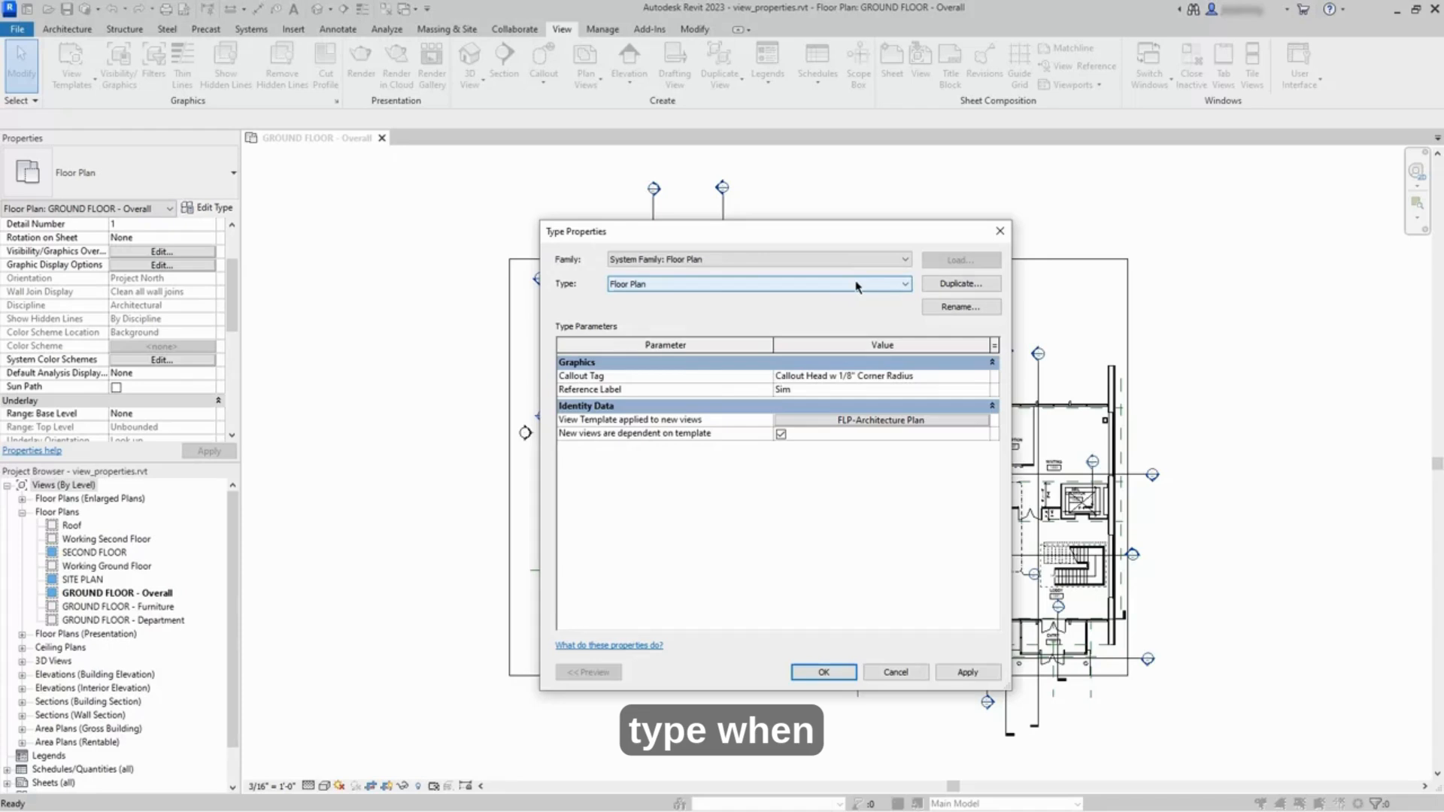
{"action": "left_click", "coordinate": [781, 434]}
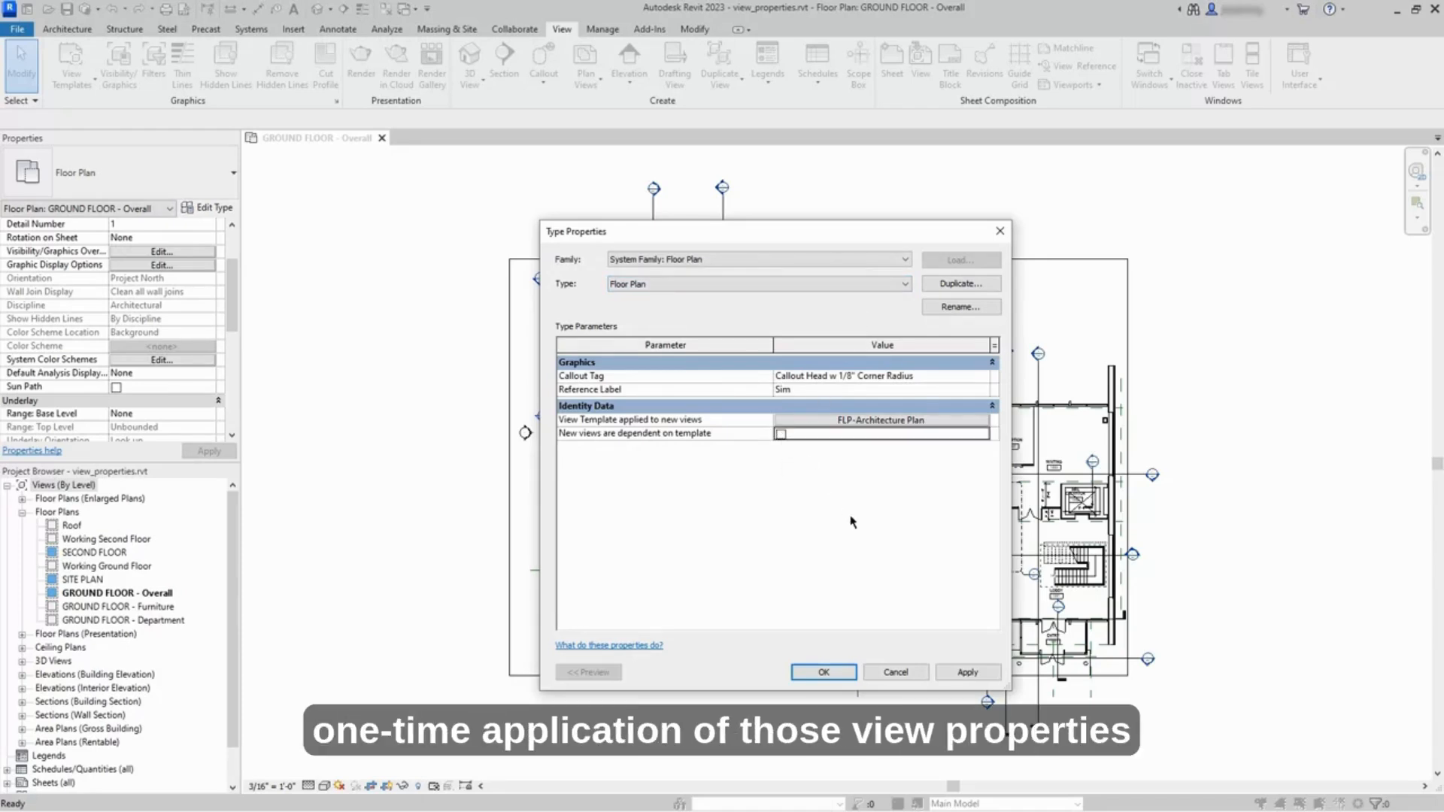